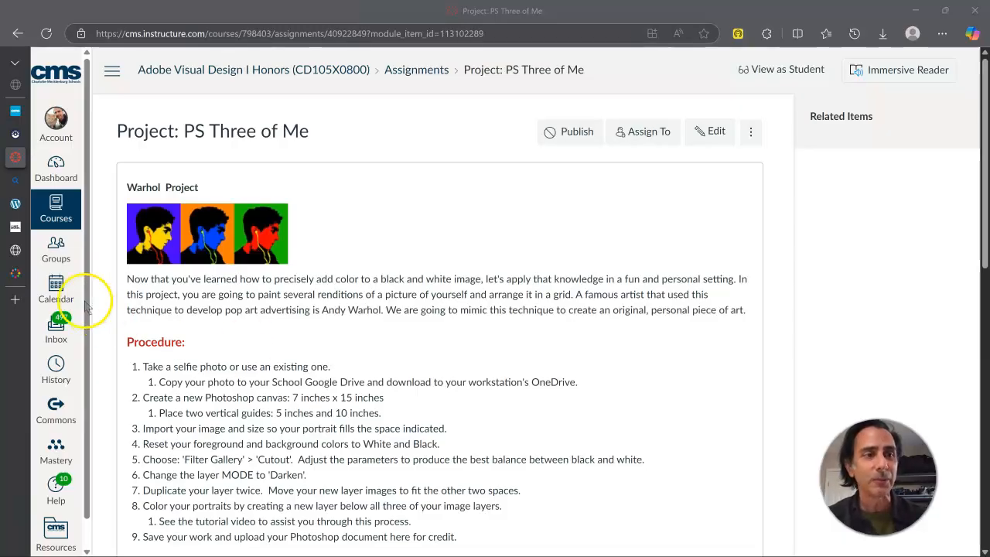
# Browse the Top 20 Andy Warhol Paintings page for examples of repeated images and boldly coloured portraits.
pyautogui.click(128, 184)
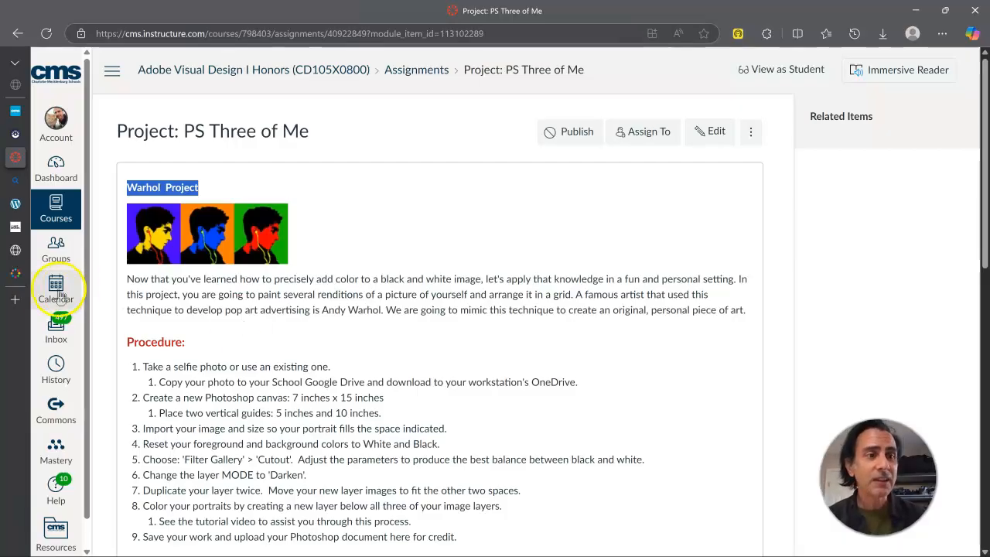
pyautogui.click(16, 272)
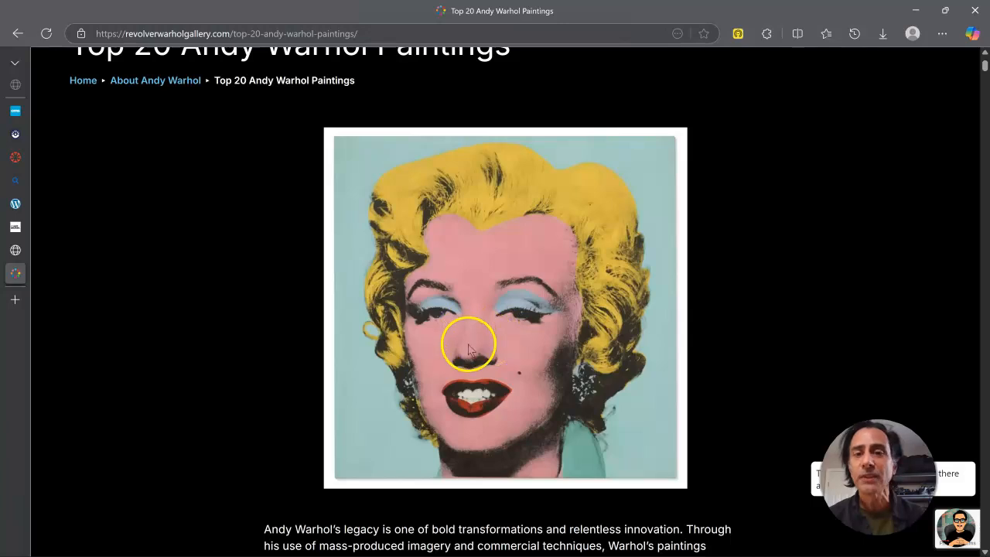
pyautogui.scroll(1, 468, 344)
pyautogui.scroll(-10, 468, 344)
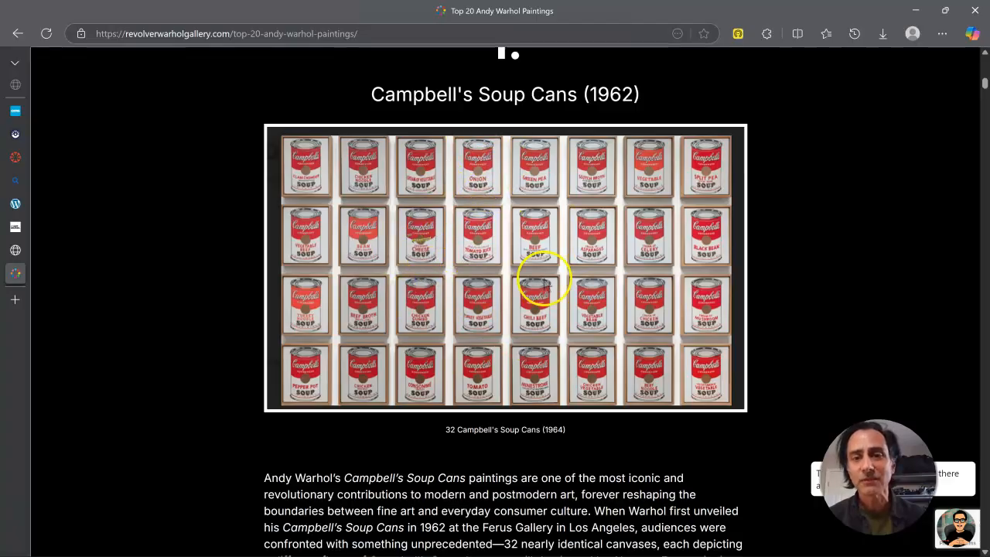
pyautogui.scroll(-20, 497, 249)
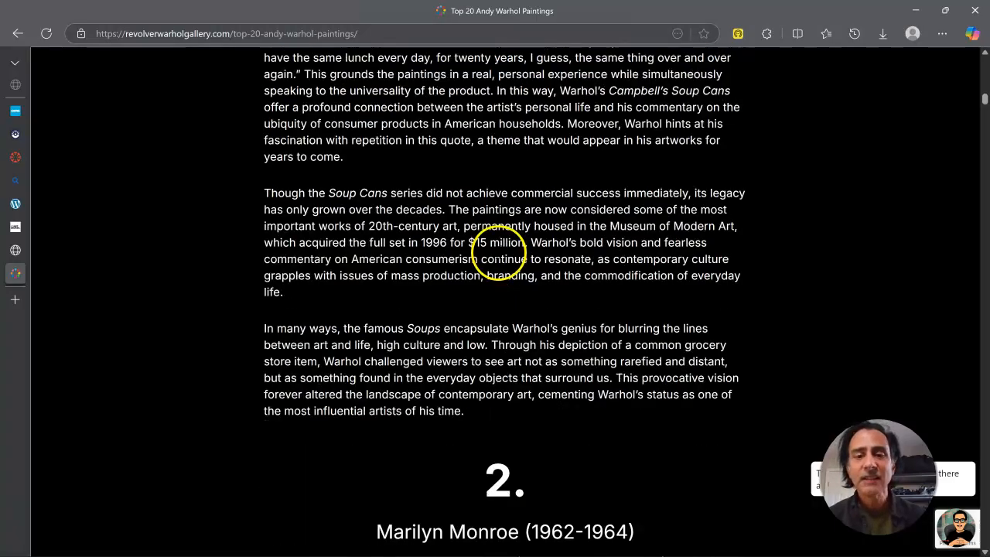
pyautogui.scroll(-15, 497, 250)
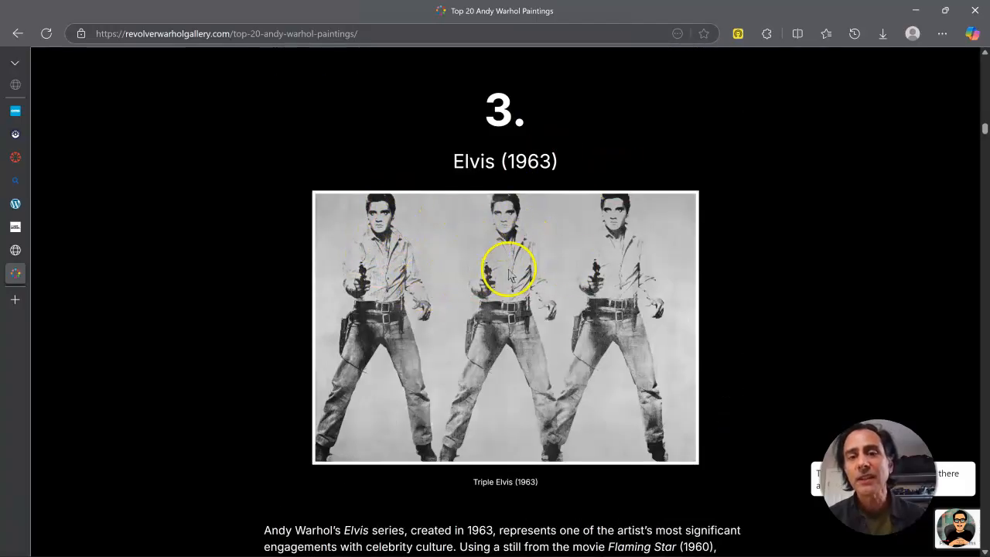
pyautogui.scroll(-12, 385, 300)
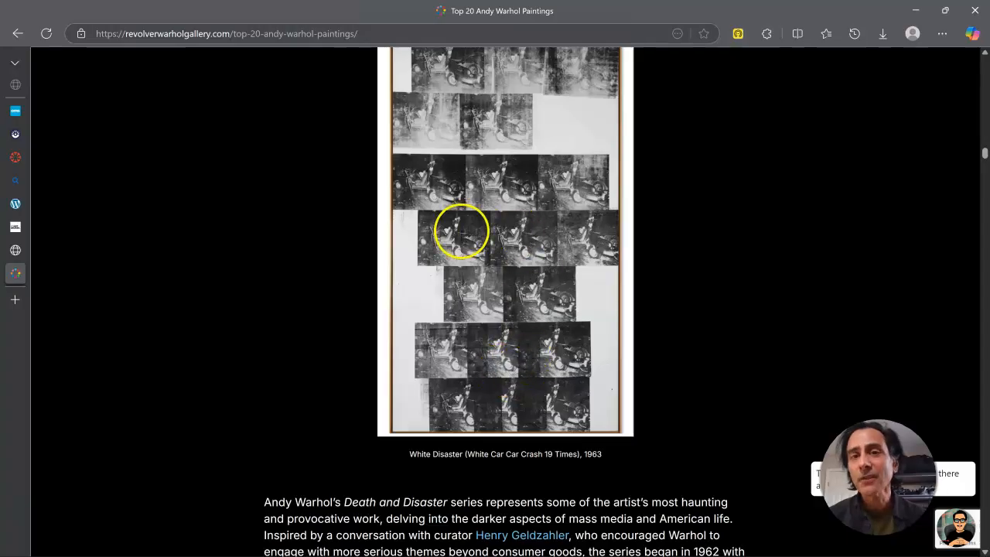
pyautogui.scroll(-15, 461, 230)
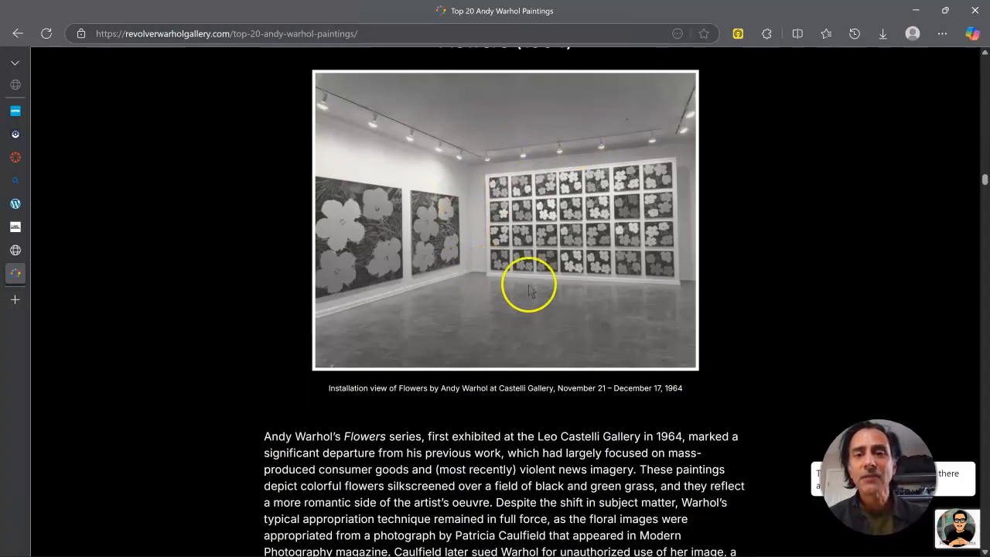
pyautogui.scroll(-6, 413, 320)
pyautogui.scroll(-5, 414, 323)
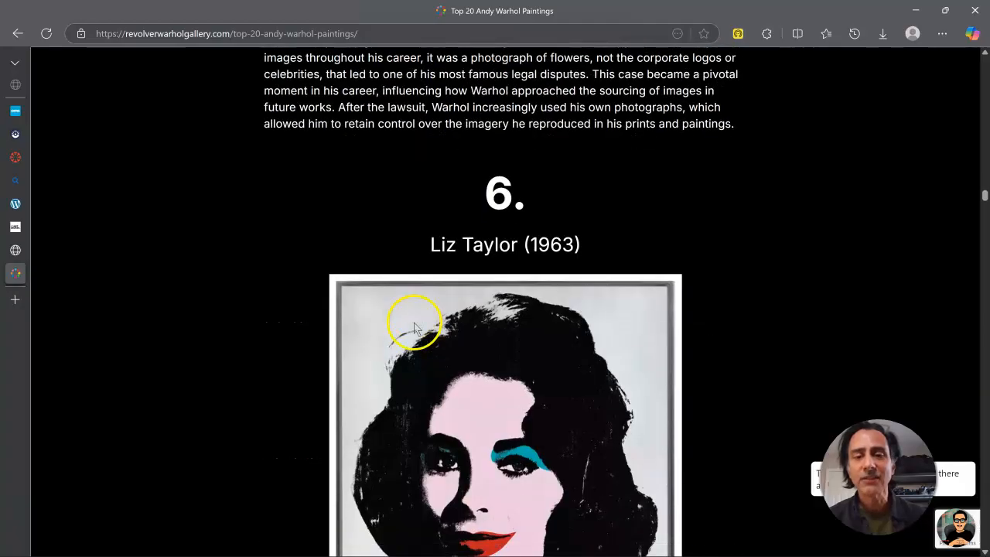
pyautogui.scroll(-13, 410, 382)
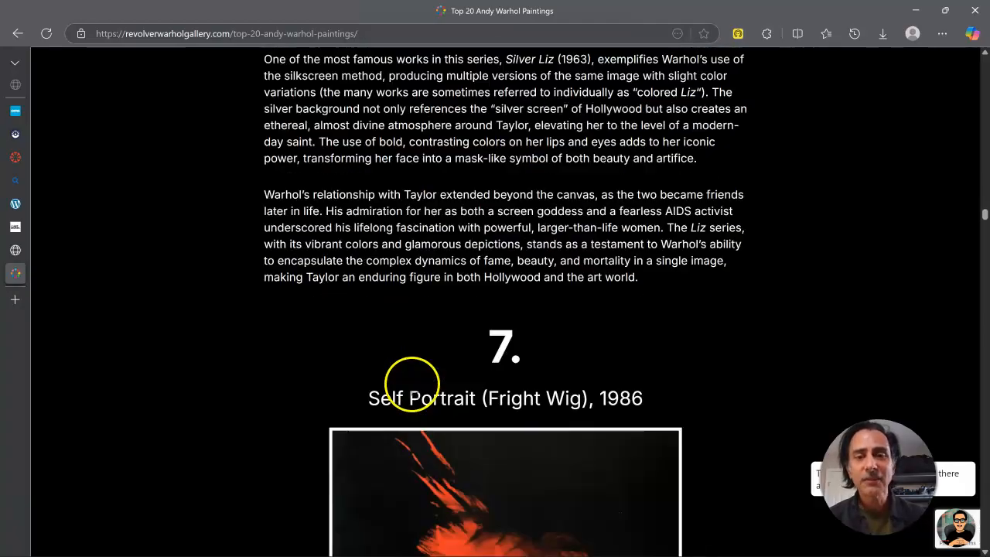
pyautogui.scroll(-6, 448, 356)
pyautogui.scroll(-20, 458, 373)
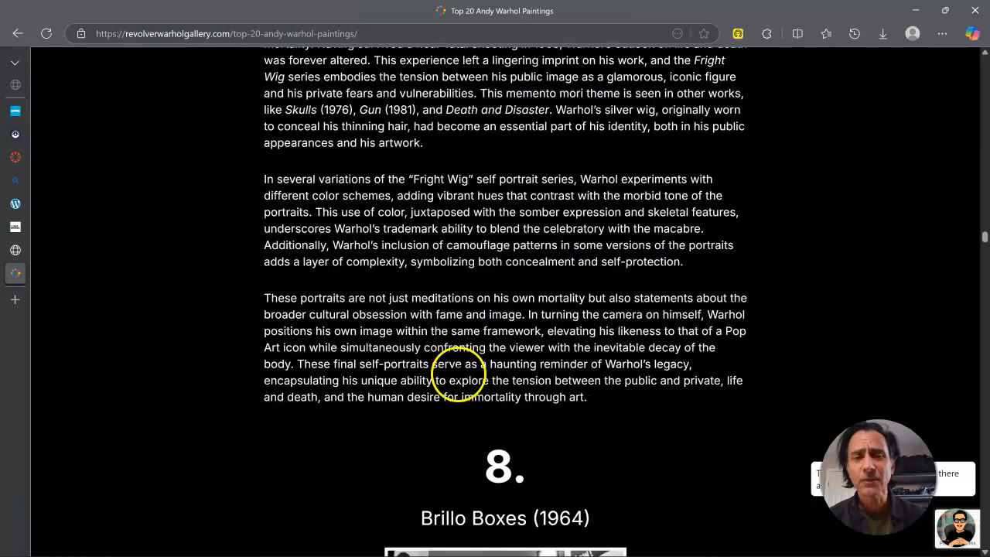
pyautogui.scroll(-5, 458, 374)
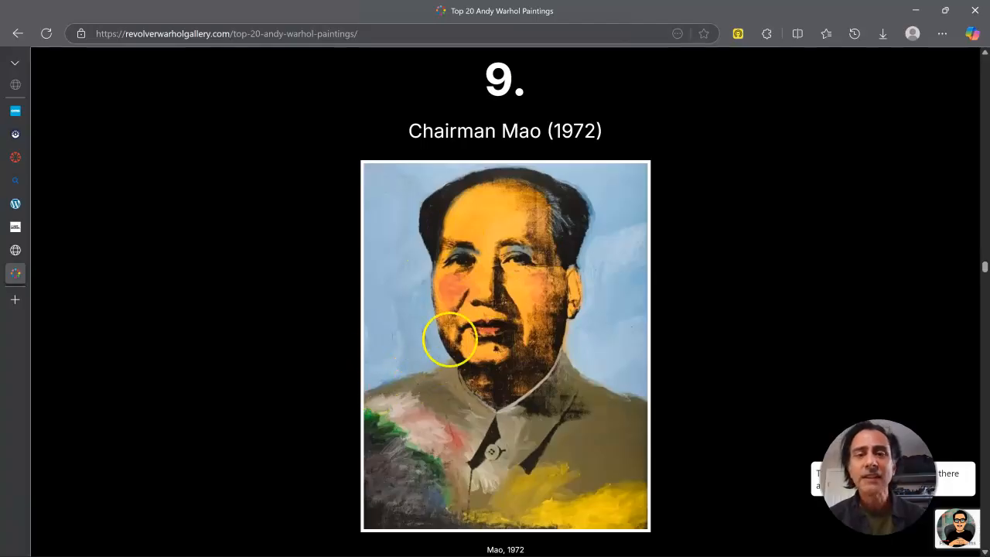
pyautogui.scroll(-1, 468, 341)
pyautogui.scroll(-8, 468, 340)
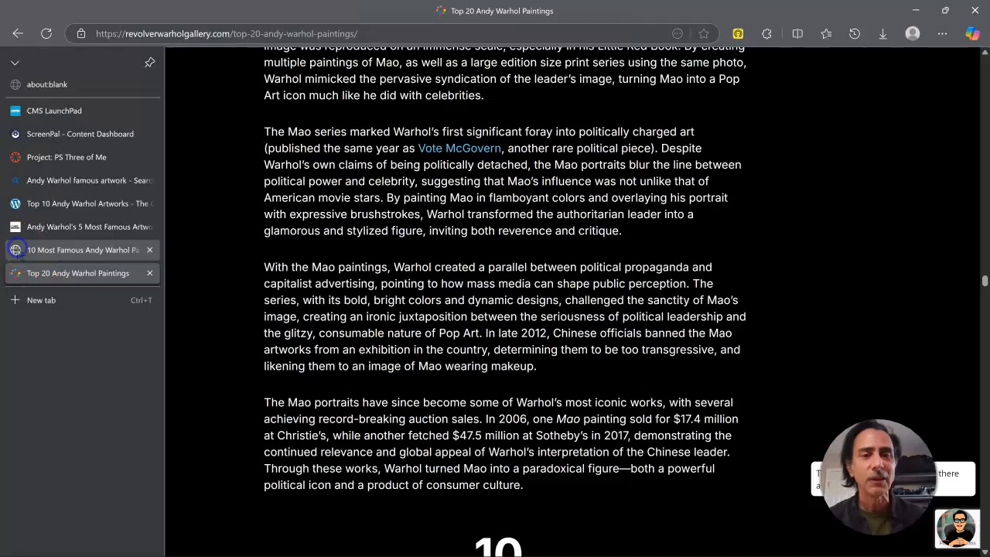
# Examine the Dollar Sign colour grid on the 10 Most Famous Andy Warhol Paintings page.
pyautogui.click(17, 249)
pyautogui.scroll(-3, 405, 159)
pyautogui.scroll(10, 405, 159)
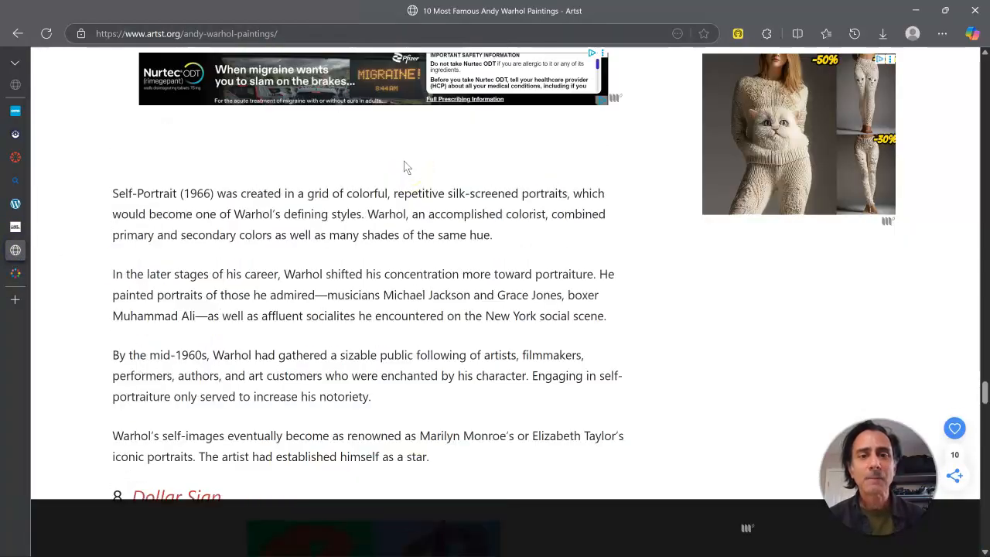
pyautogui.scroll(-7, 404, 167)
pyautogui.scroll(1, 404, 167)
pyautogui.scroll(1, 376, 121)
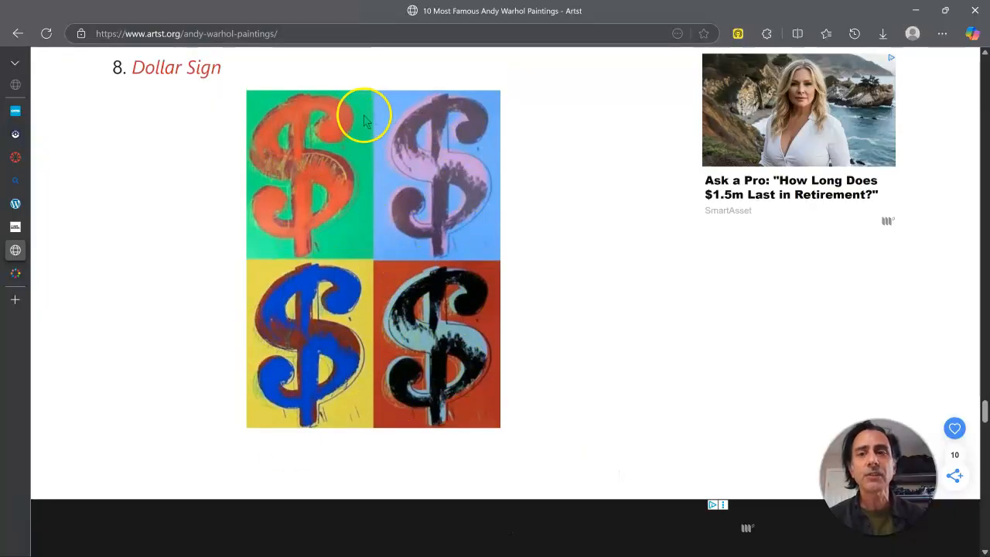
# Switch to Photoshop, where the blank 15 x 7 in canvas with two vertical guides is open.
pyautogui.moveTo(501, 555)
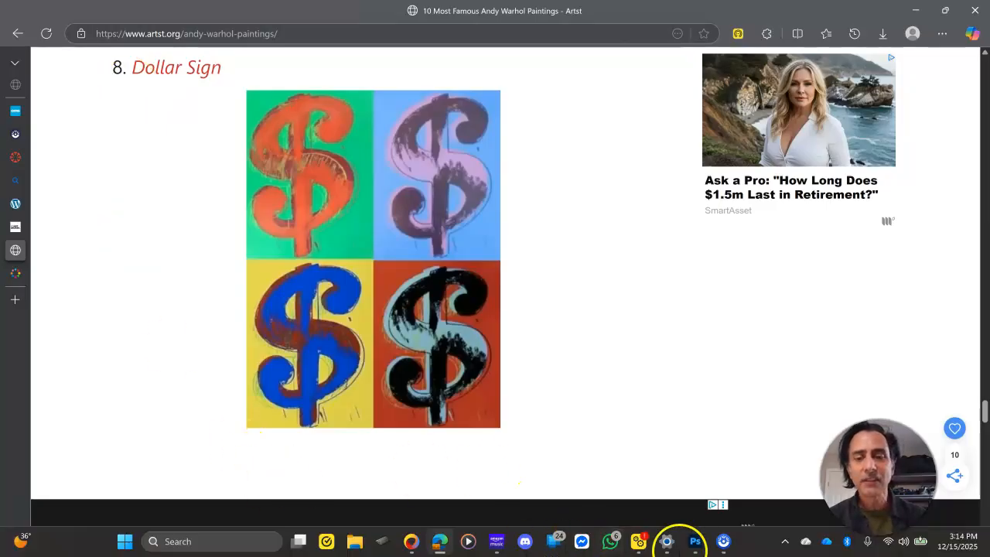
pyautogui.click(695, 542)
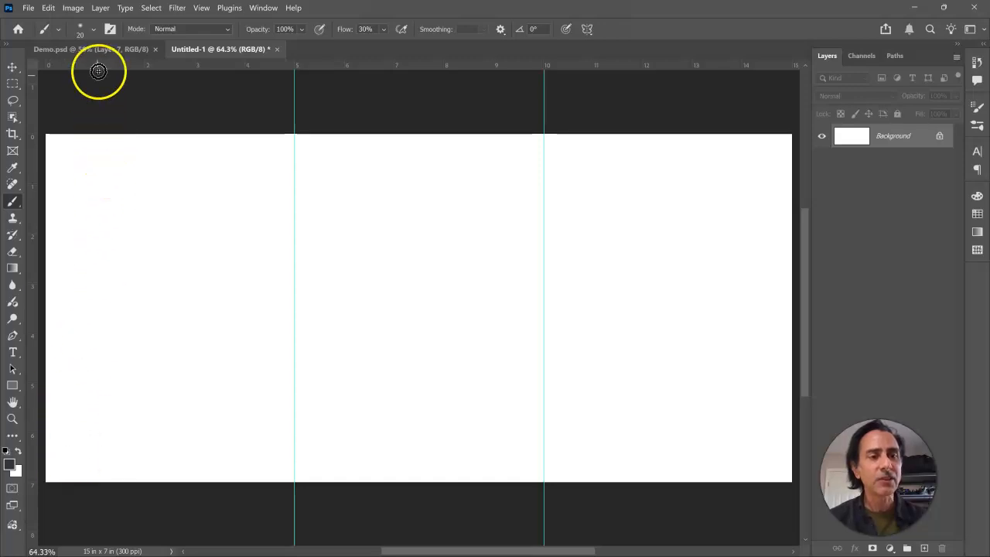
pyautogui.click(17, 29)
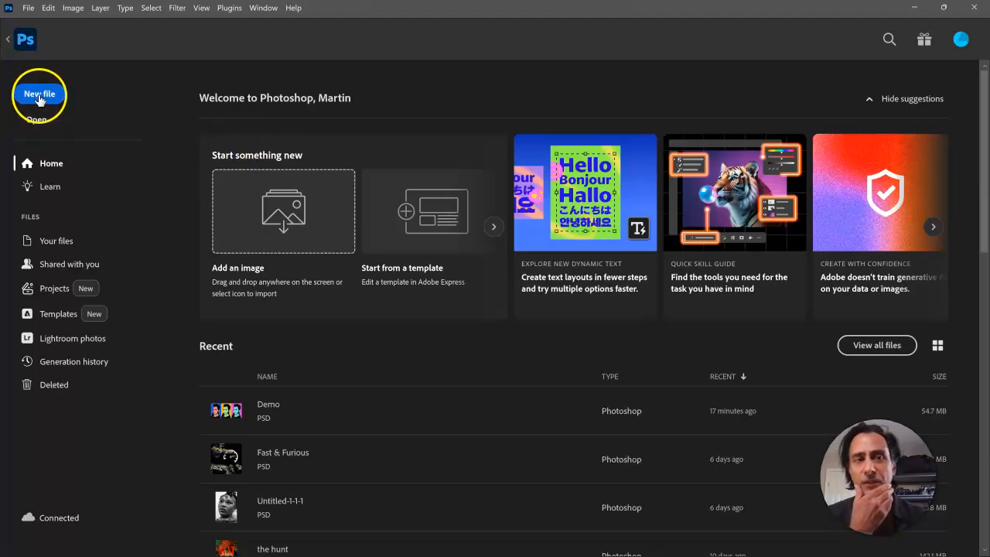
pyautogui.click(9, 45)
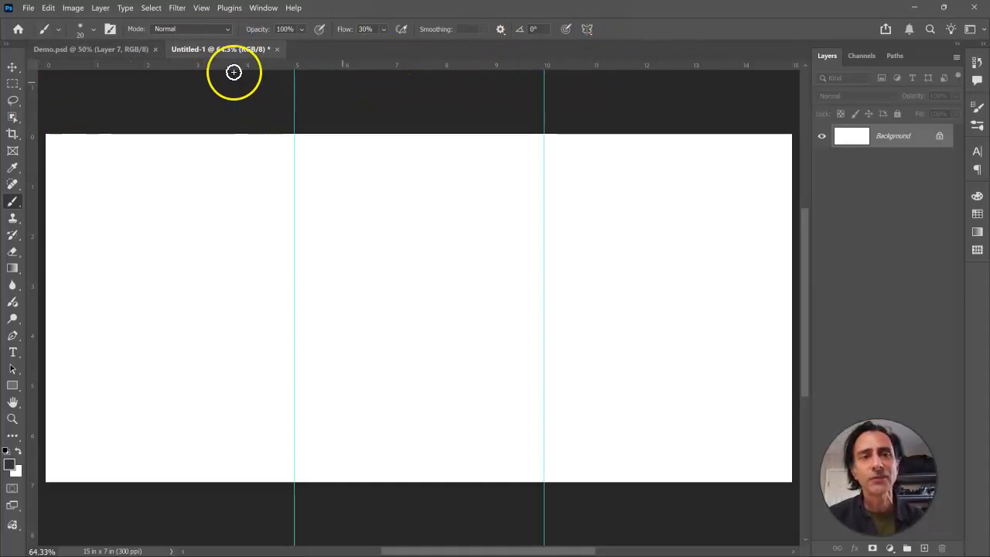
pyautogui.click(200, 8)
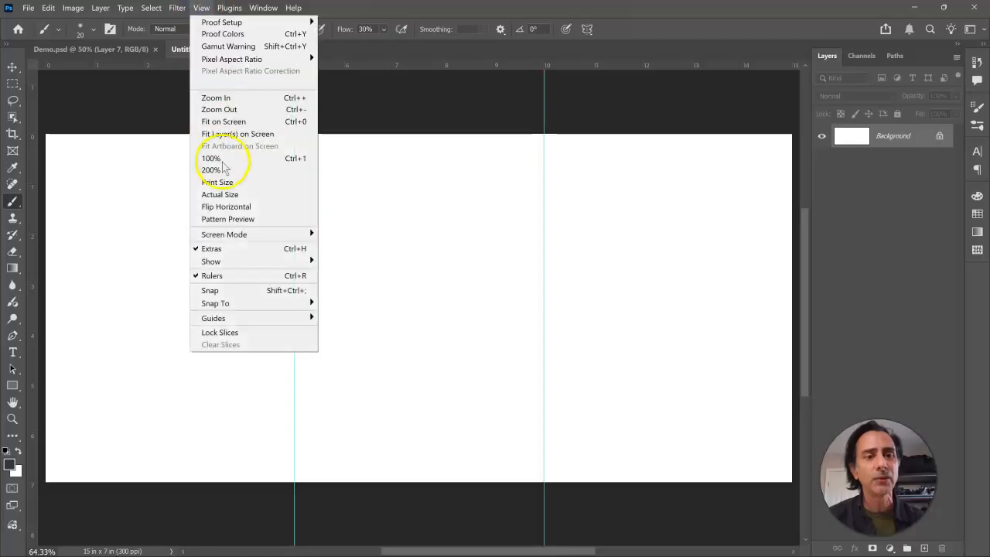
pyautogui.click(153, 102)
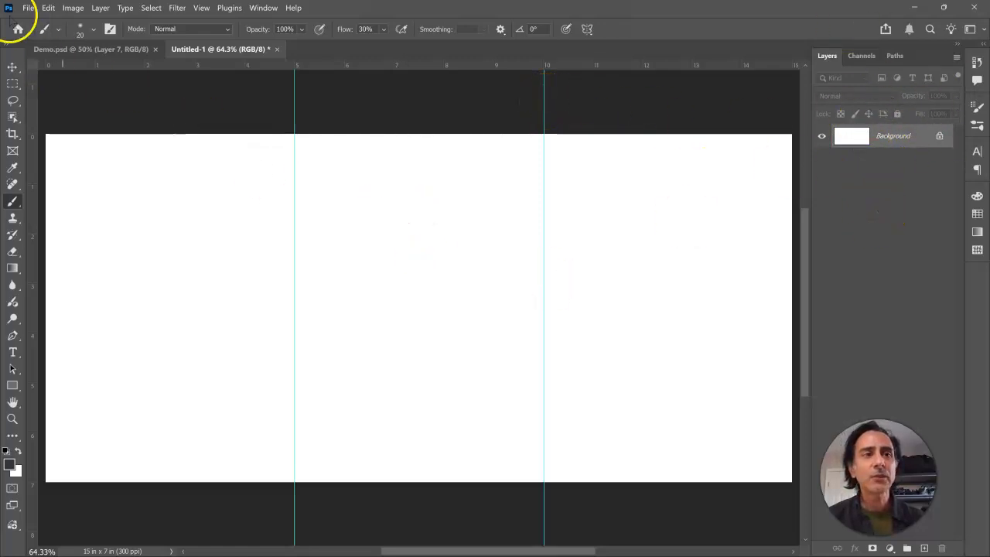
# Place the portrait photo PXL_20241128_171631953.jpg as an embedded image in the blank canvas.
pyautogui.click(27, 8)
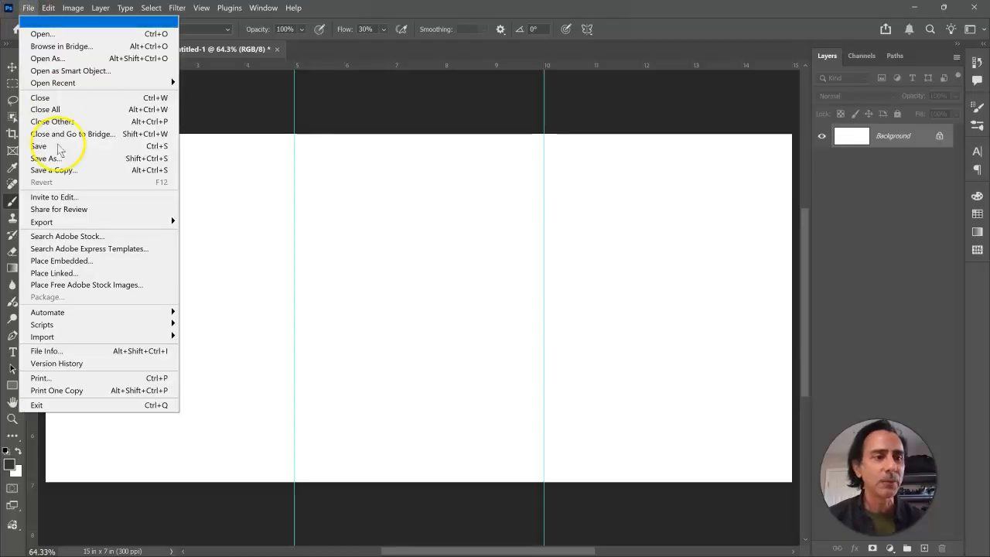
pyautogui.moveTo(59, 227)
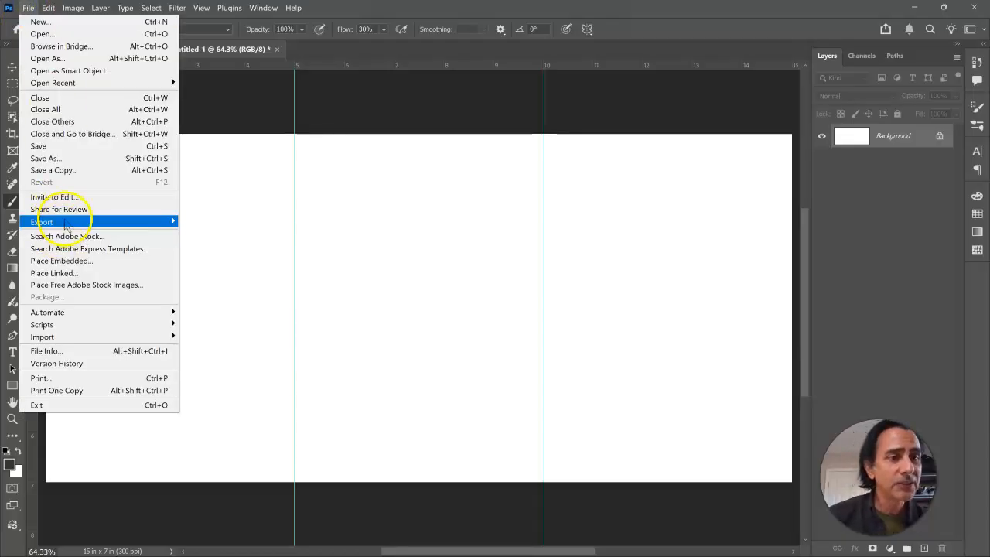
pyautogui.click(61, 261)
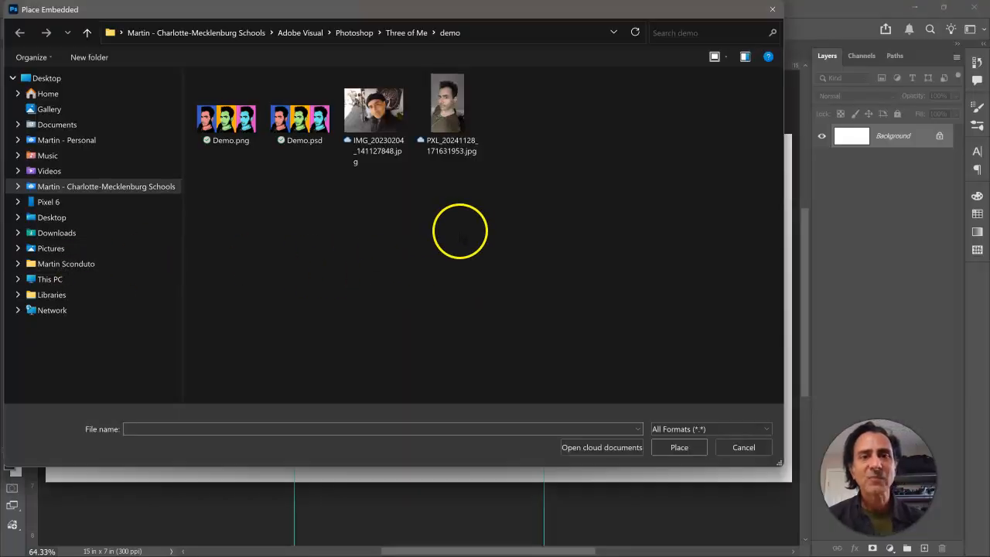
pyautogui.click(458, 114)
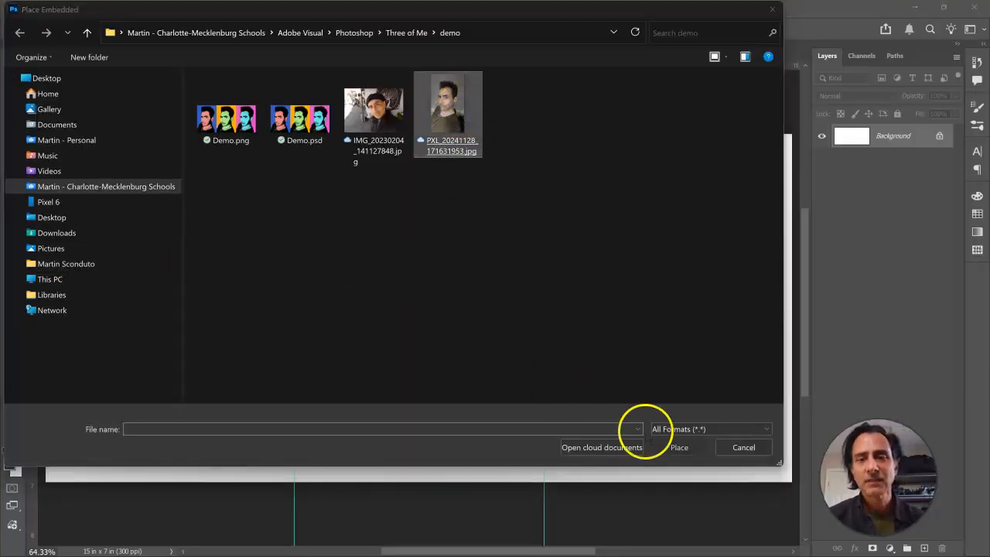
pyautogui.click(679, 447)
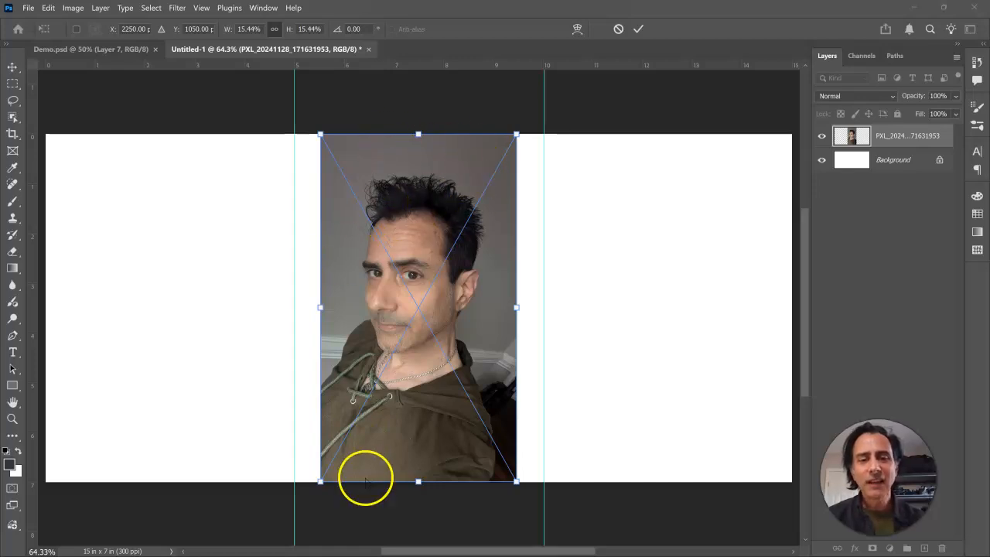
# Check how the portraits fill their panels in the finished Demo.psd, and return to the untitled document.
pyautogui.click(77, 51)
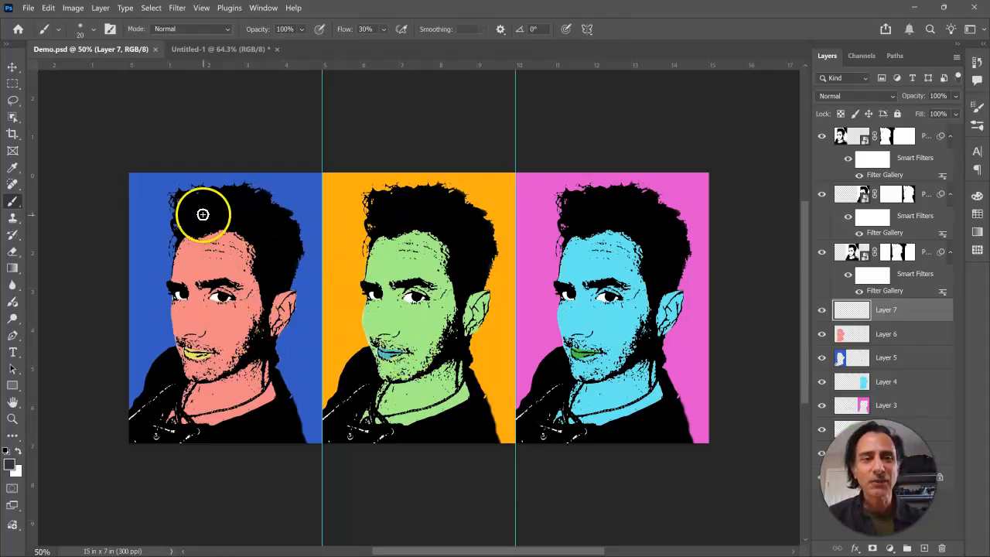
pyautogui.click(228, 48)
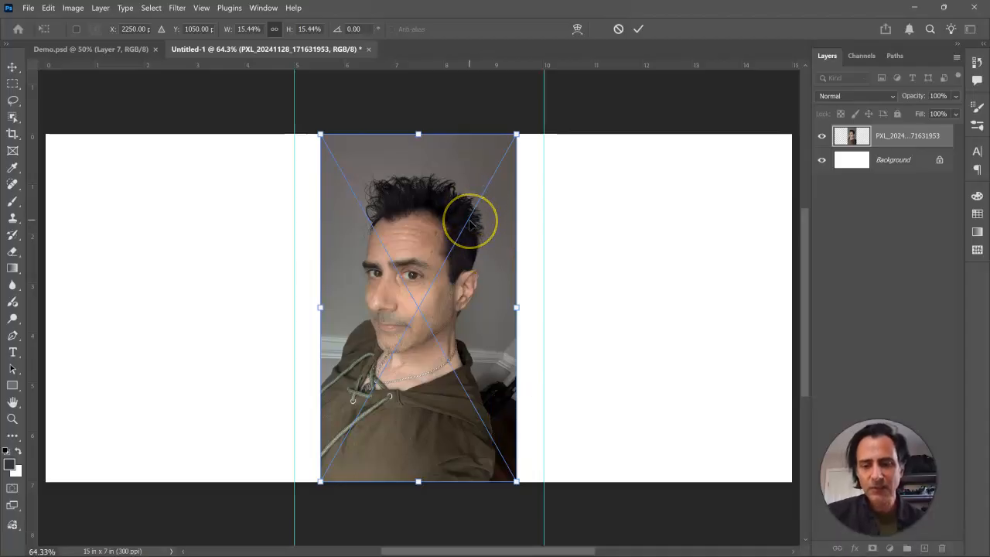
# Scale the placed photo to about 21.5%, position it to fill the space between the two guides, and commit the placement.
pyautogui.hotkey('ctrl', '-')
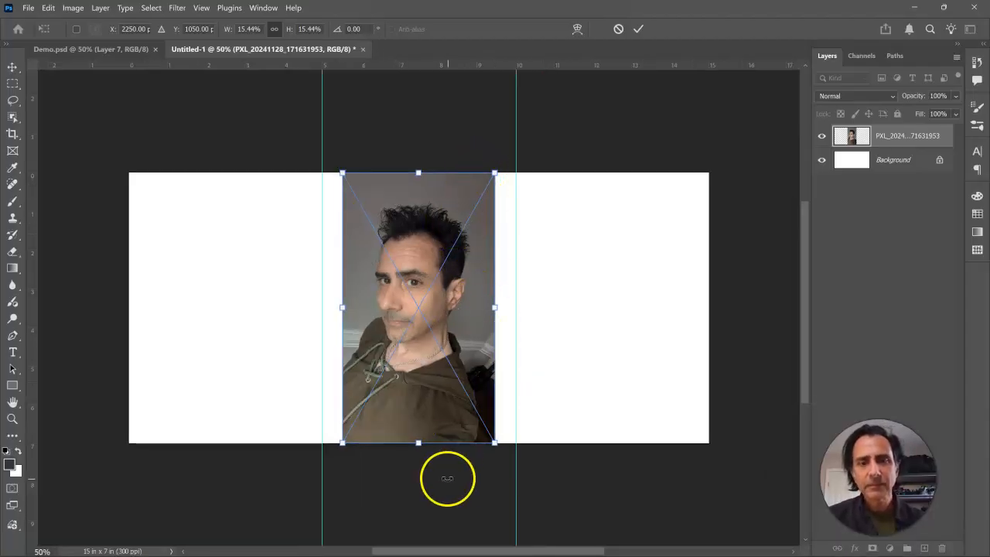
pyautogui.moveTo(495, 442); pyautogui.dragTo(642, 499)
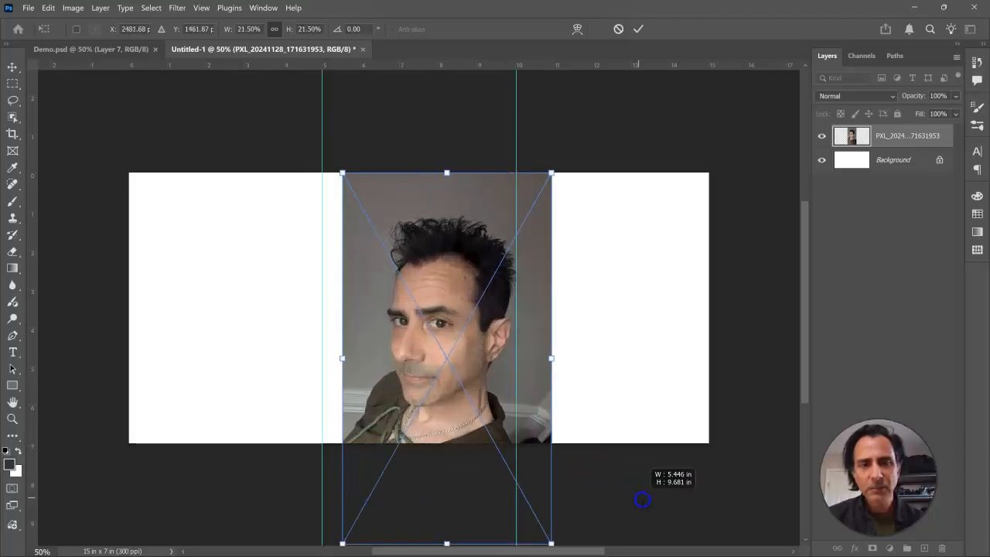
pyautogui.moveTo(365, 420); pyautogui.dragTo(362, 372)
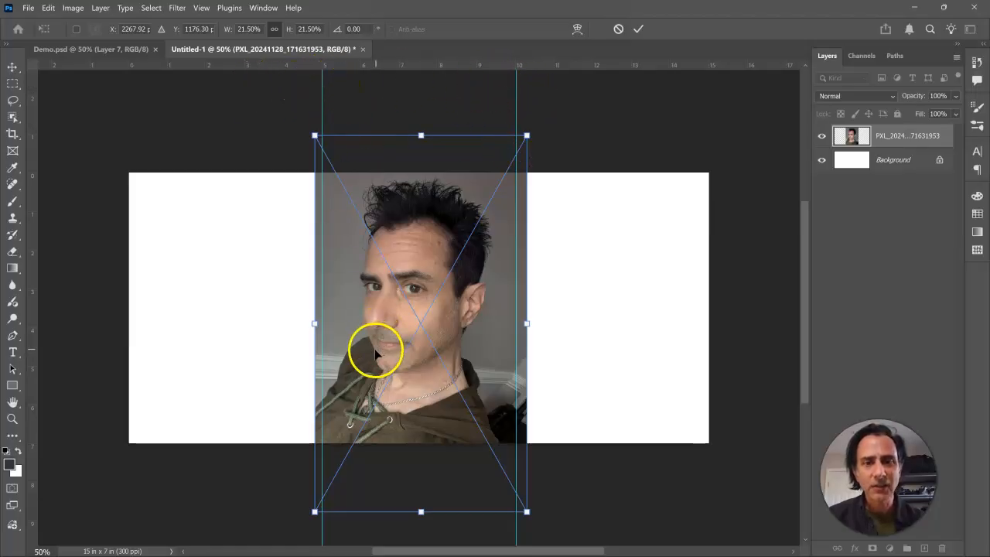
pyautogui.moveTo(377, 353); pyautogui.dragTo(377, 356)
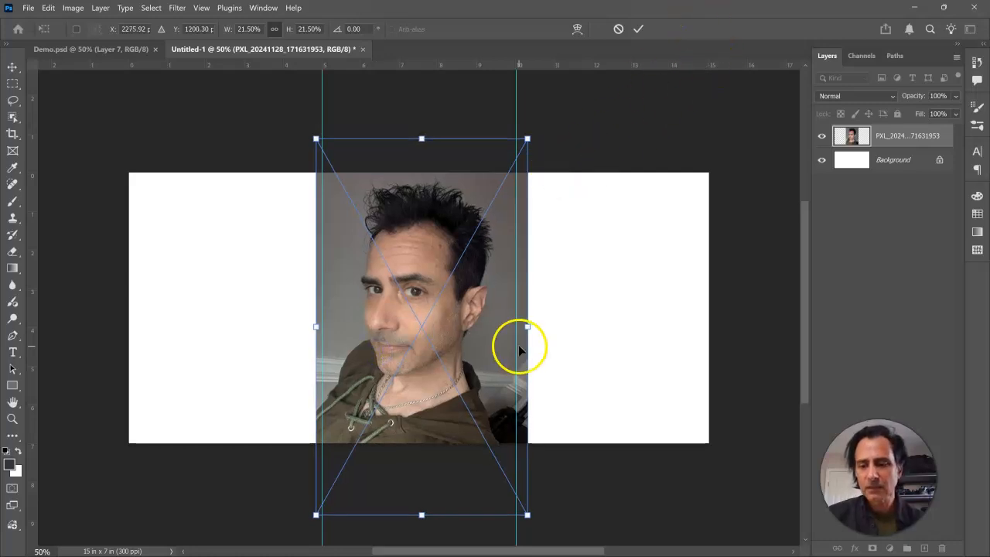
pyautogui.press('b')
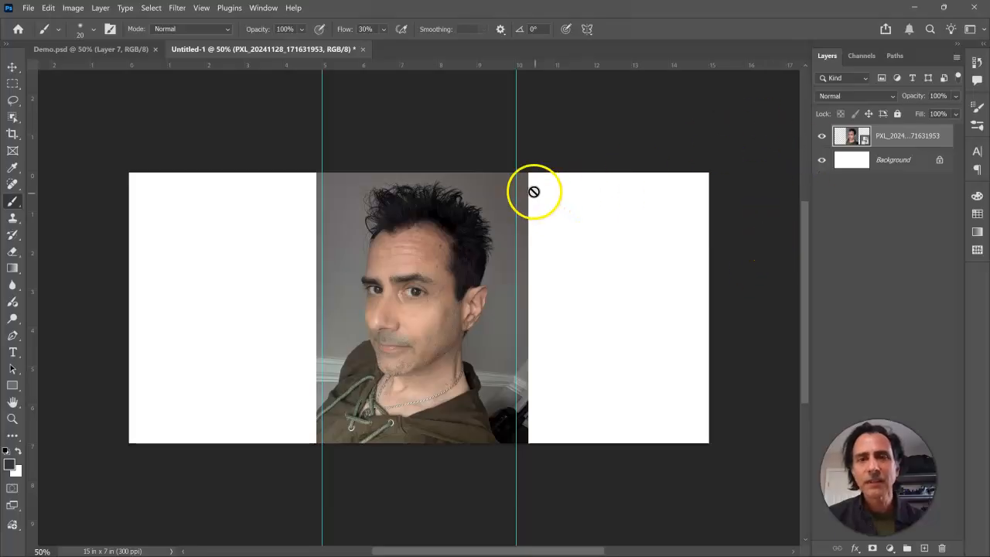
# Add a layer mask to the photo layer and fill its strip beyond the right guide with the black foreground color.
pyautogui.click(871, 548)
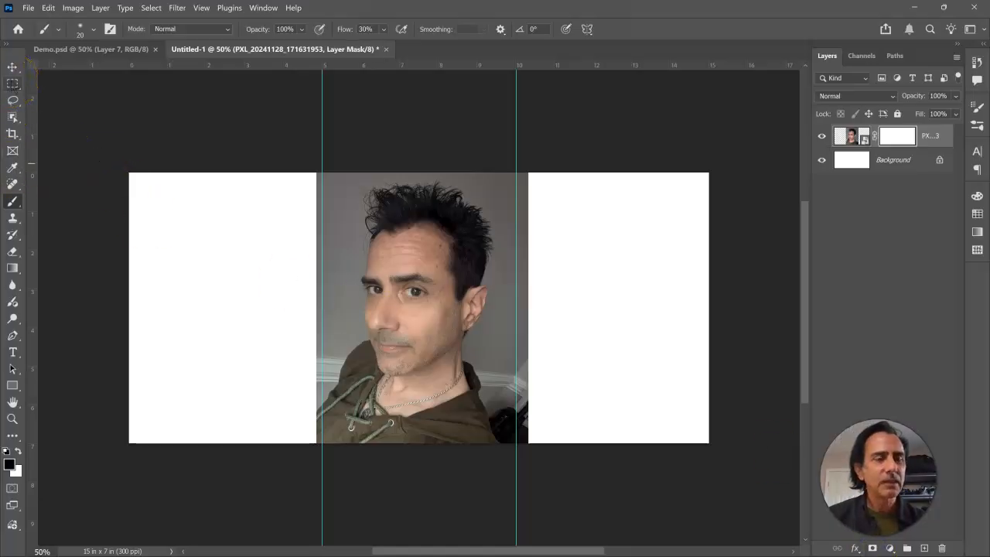
pyautogui.click(13, 83)
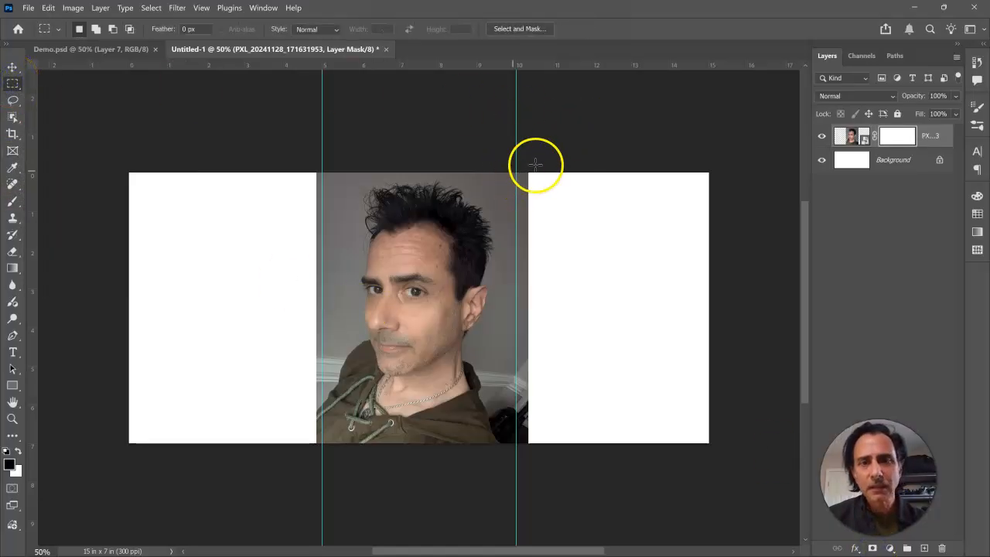
pyautogui.moveTo(536, 165); pyautogui.dragTo(517, 447)
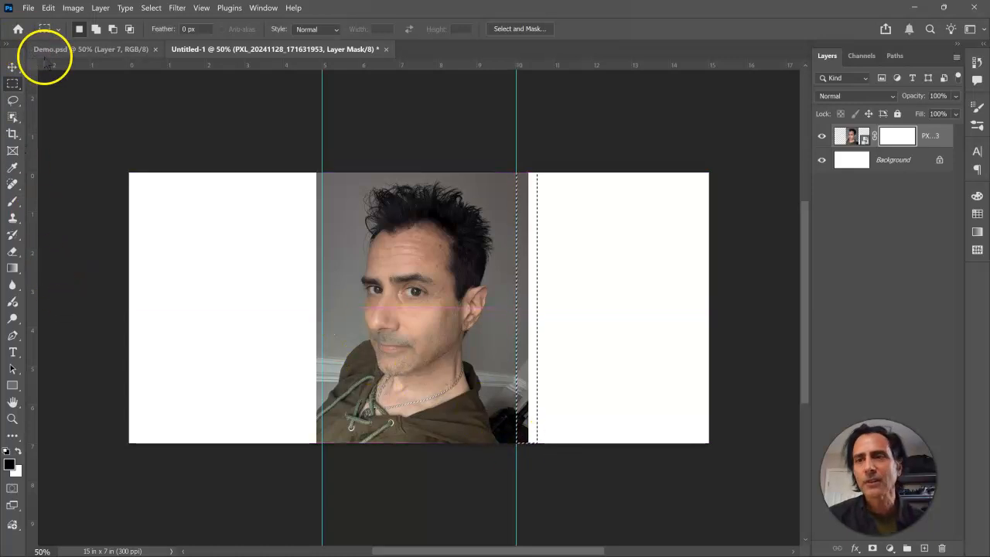
pyautogui.click(48, 7)
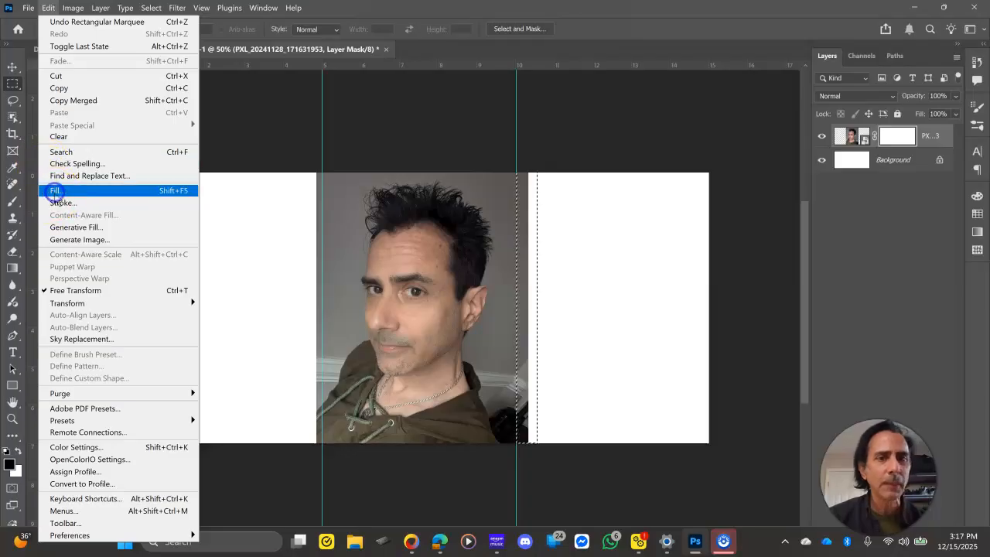
pyautogui.click(56, 191)
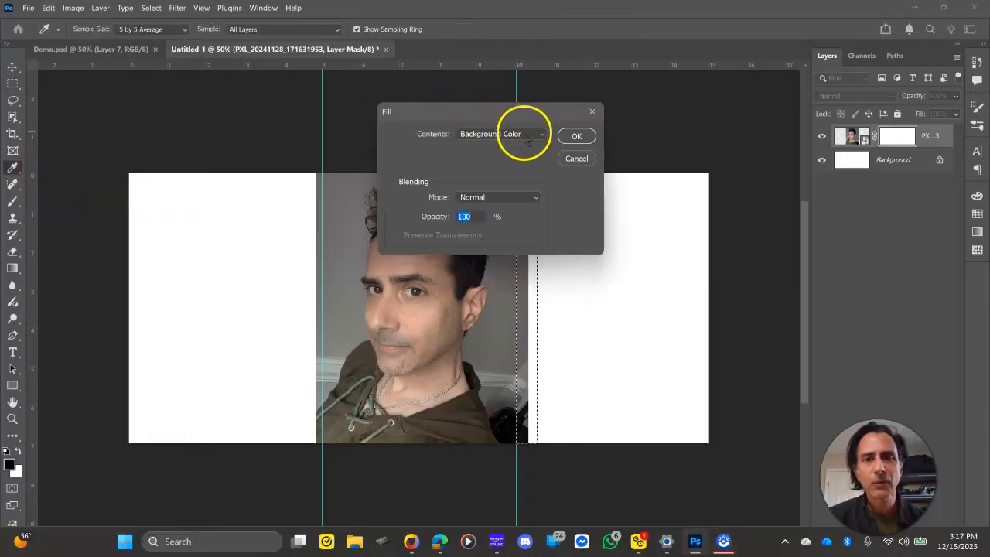
pyautogui.click(525, 136)
pyautogui.click(520, 147)
pyautogui.click(577, 137)
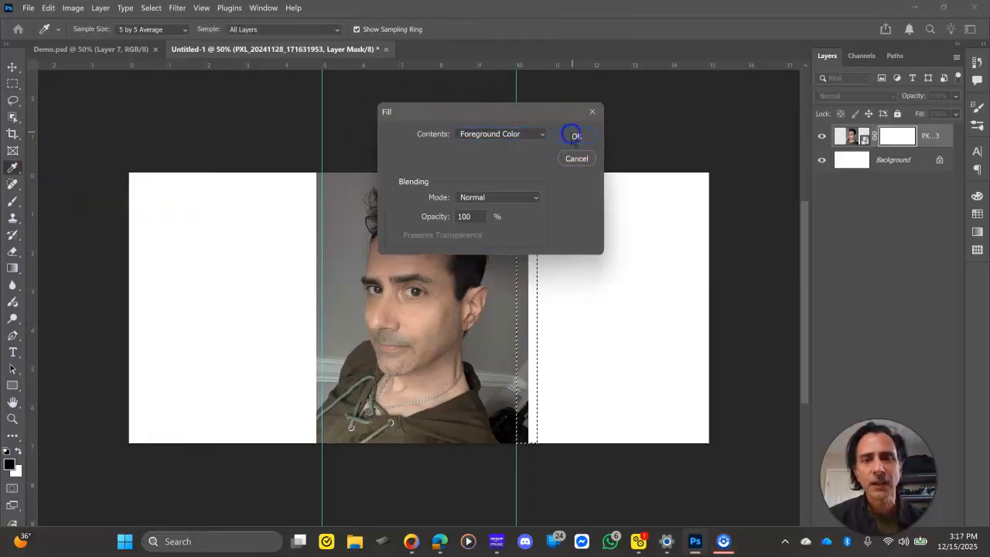
# Mask out the photo strip beyond the left guide with the foreground color, deselect, and make the photo active instead of its mask.
pyautogui.press('m')
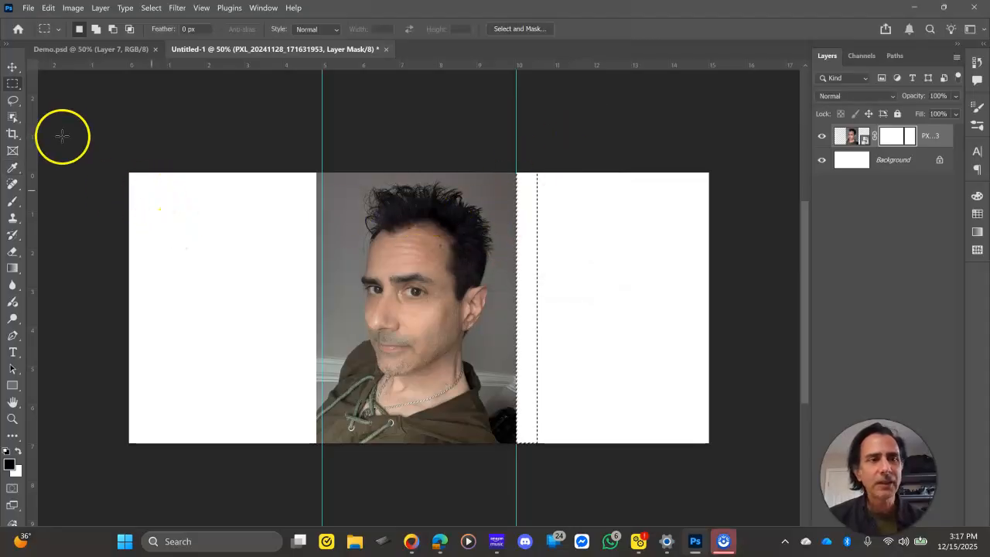
pyautogui.moveTo(297, 164); pyautogui.dragTo(323, 460)
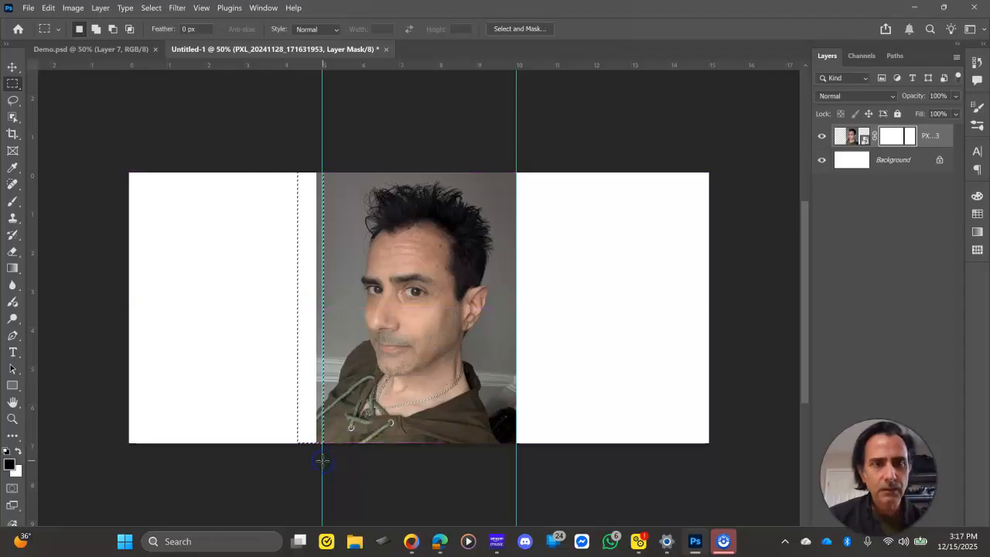
pyautogui.click(49, 10)
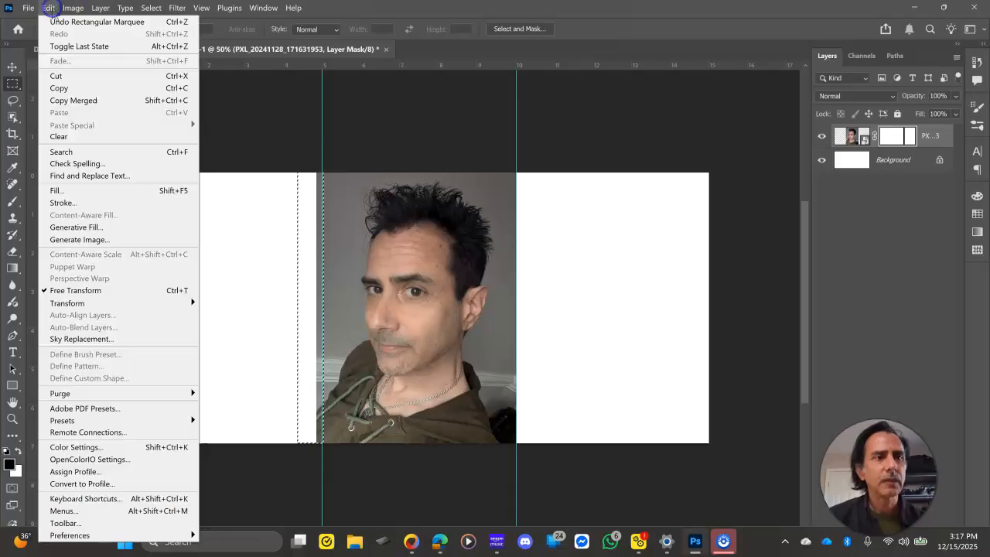
pyautogui.click(57, 193)
pyautogui.click(577, 137)
pyautogui.press('m')
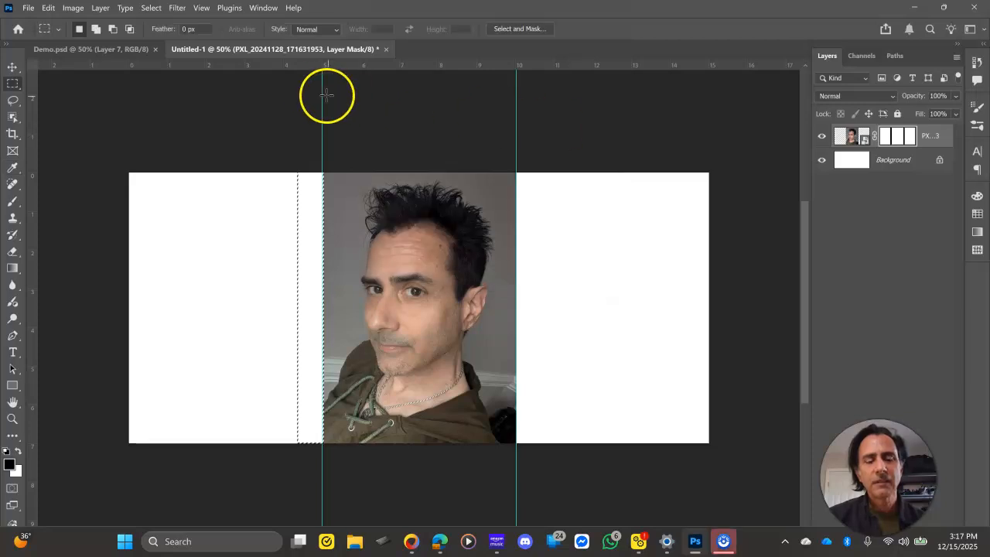
pyautogui.click(238, 124)
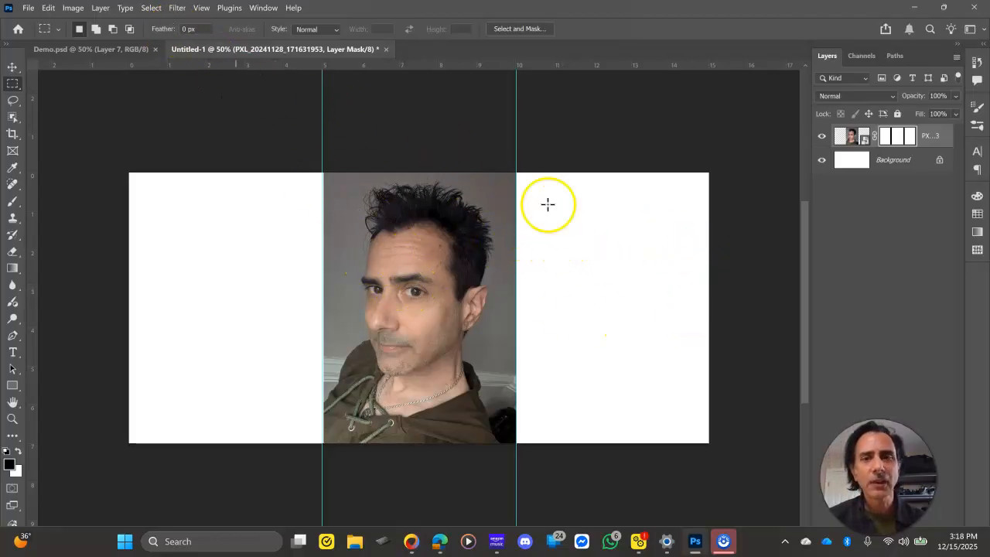
pyautogui.click(853, 139)
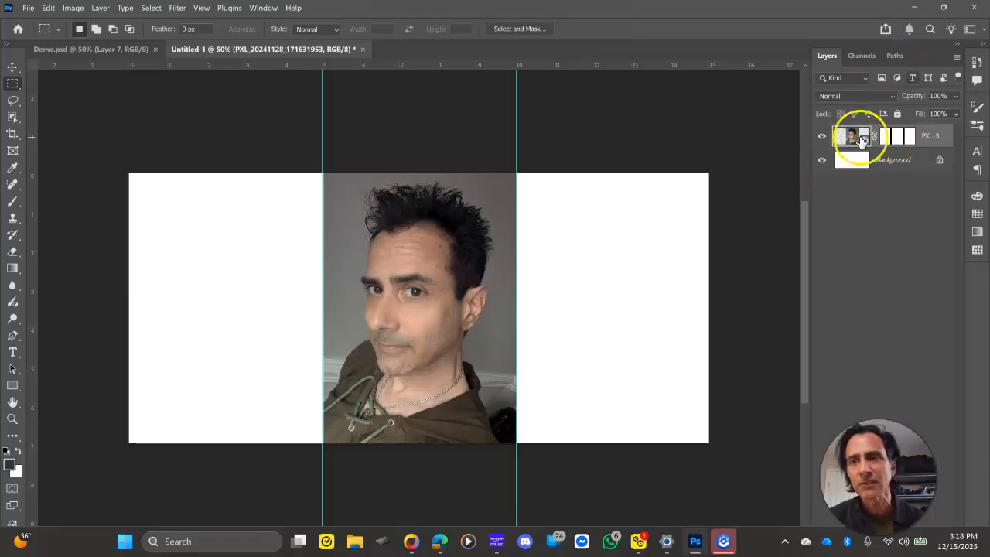
pyautogui.click(184, 9)
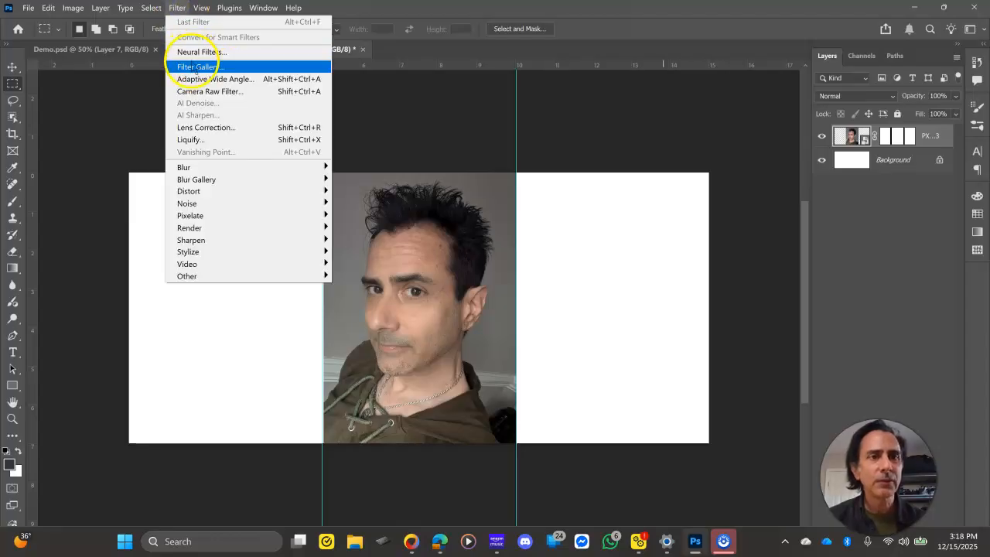
pyautogui.click(192, 68)
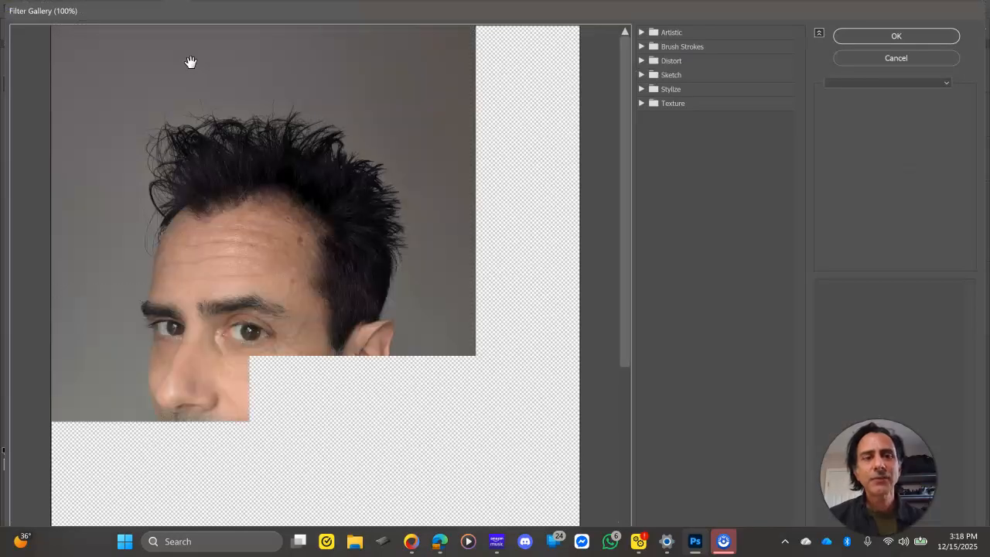
pyautogui.moveTo(188, 369); pyautogui.dragTo(310, 273)
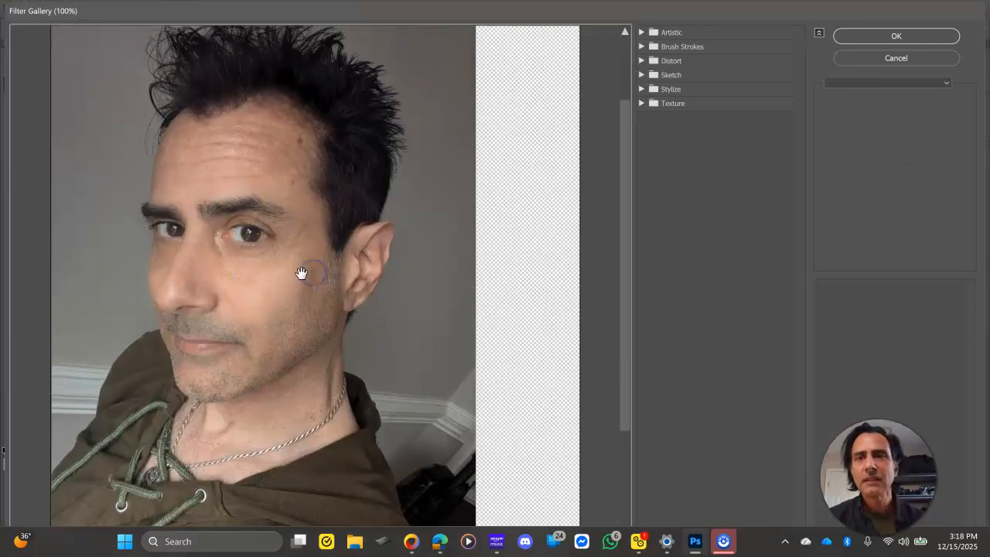
pyautogui.click(641, 75)
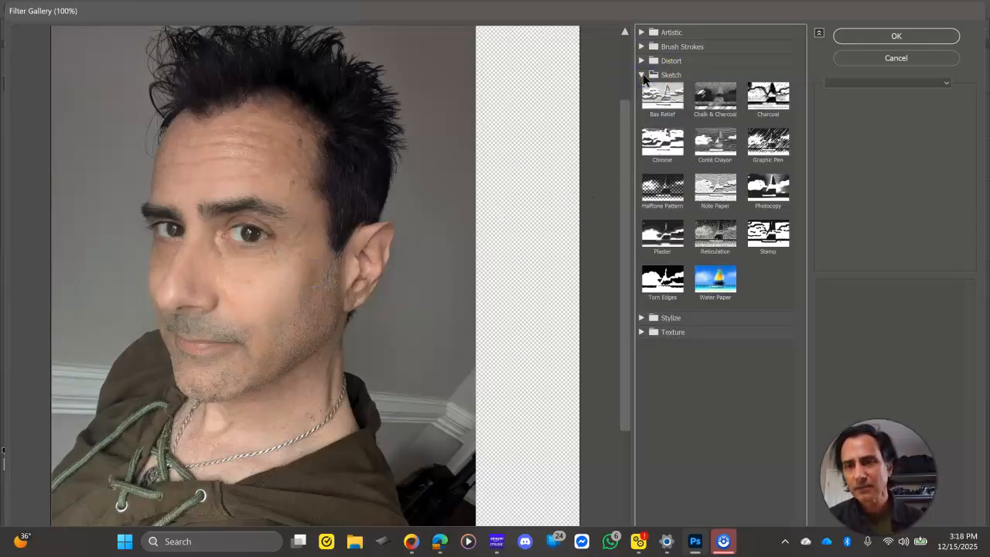
pyautogui.click(775, 240)
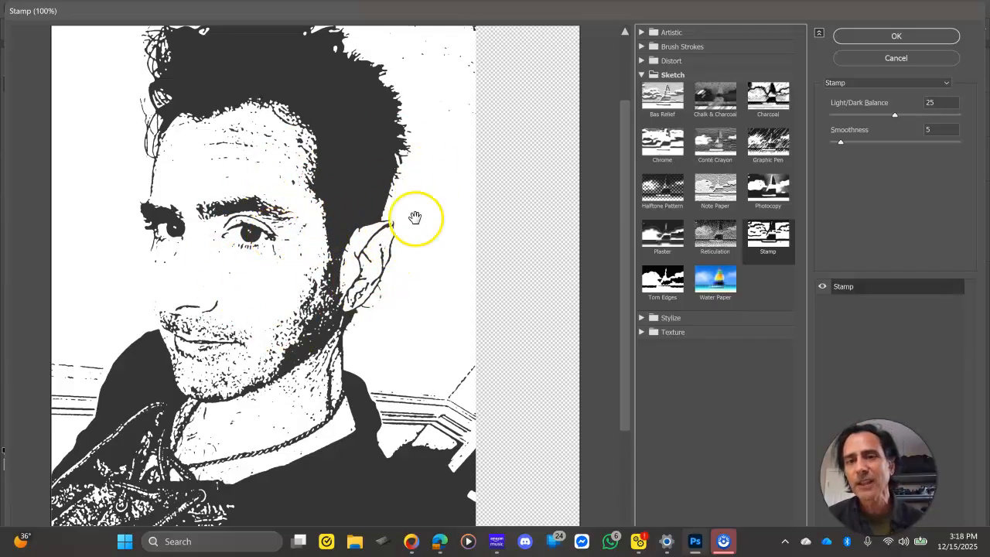
pyautogui.click(896, 58)
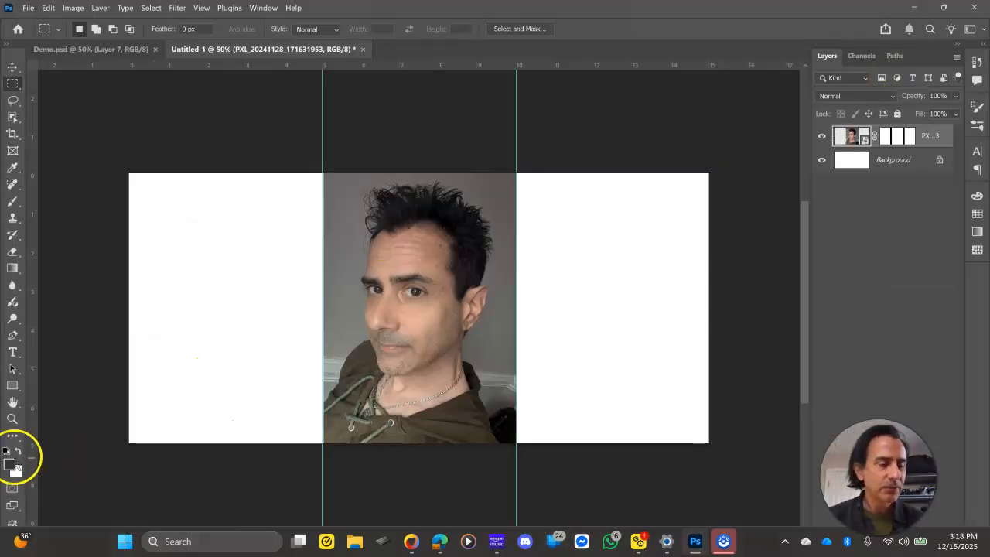
# Set the foreground color to the near-black 010101.
pyautogui.click(10, 464)
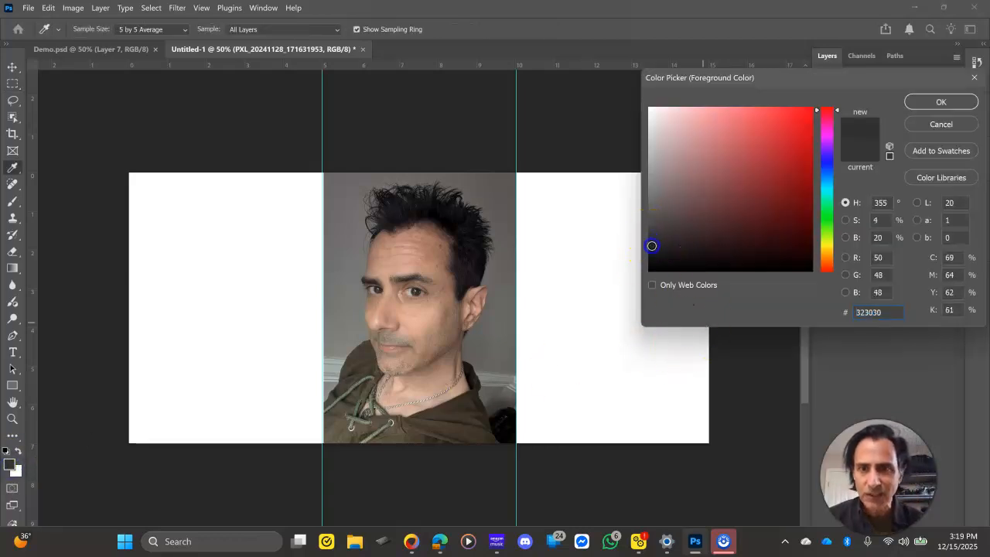
pyautogui.moveTo(652, 246); pyautogui.dragTo(649, 270)
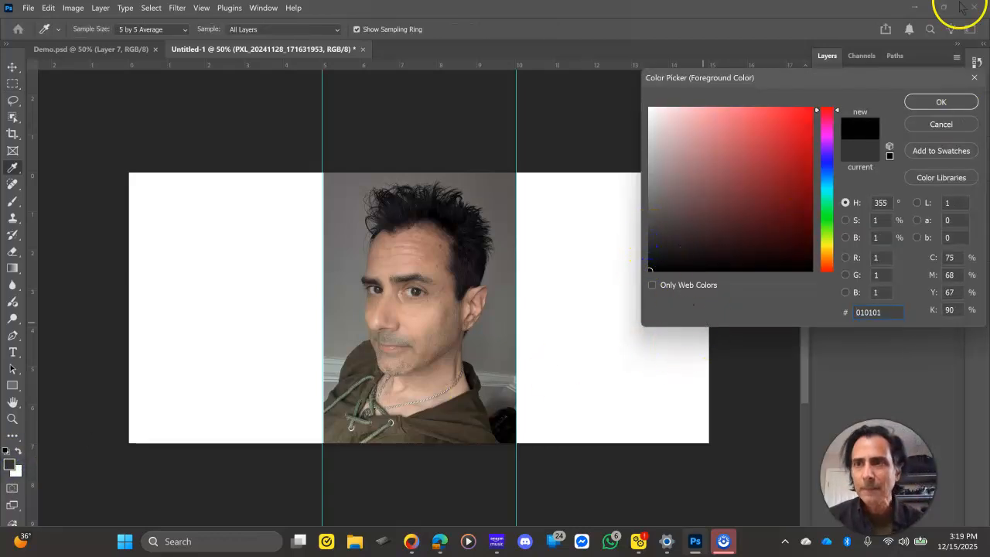
pyautogui.click(940, 101)
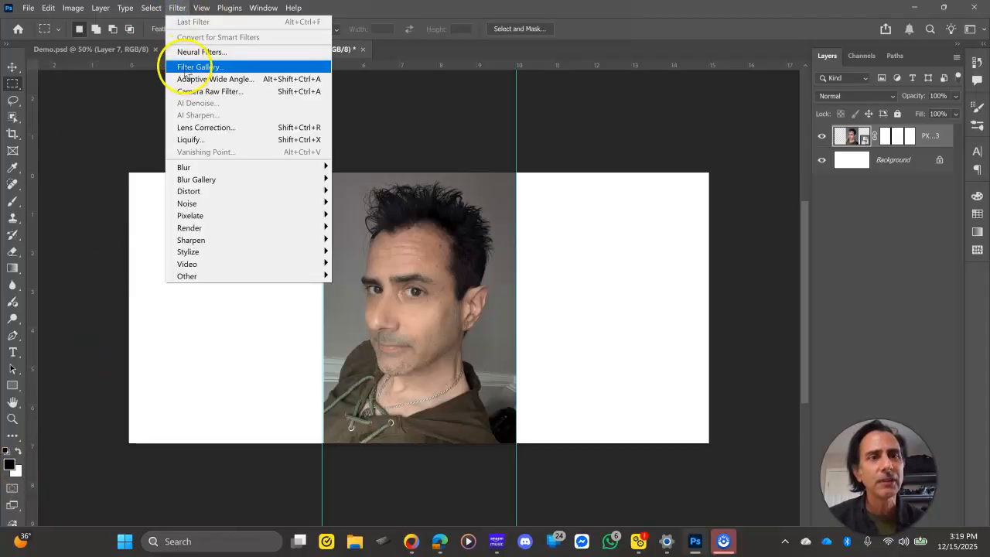
# Choose the Stamp filter from the Sketch group of the Filter Gallery for the photo.
pyautogui.click(185, 67)
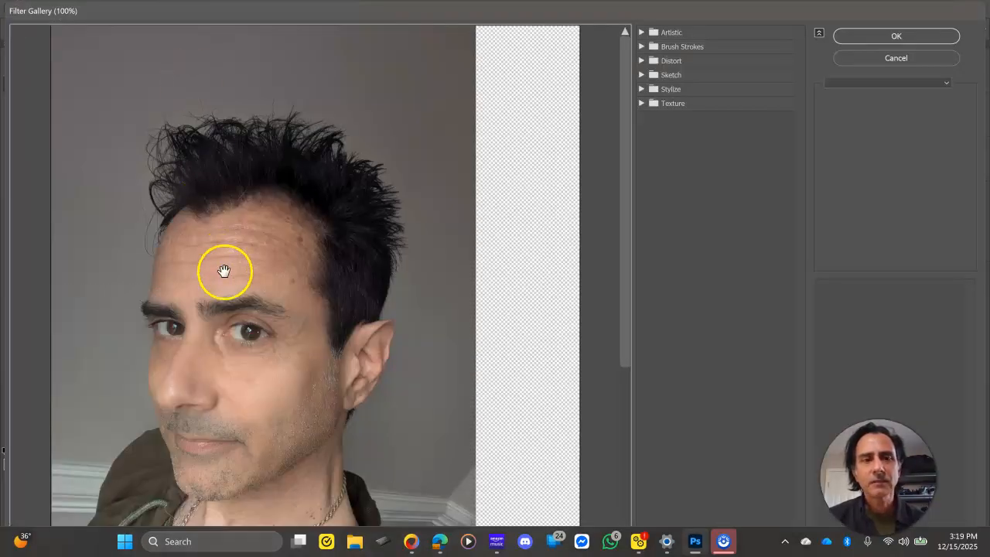
pyautogui.moveTo(223, 270); pyautogui.dragTo(246, 208)
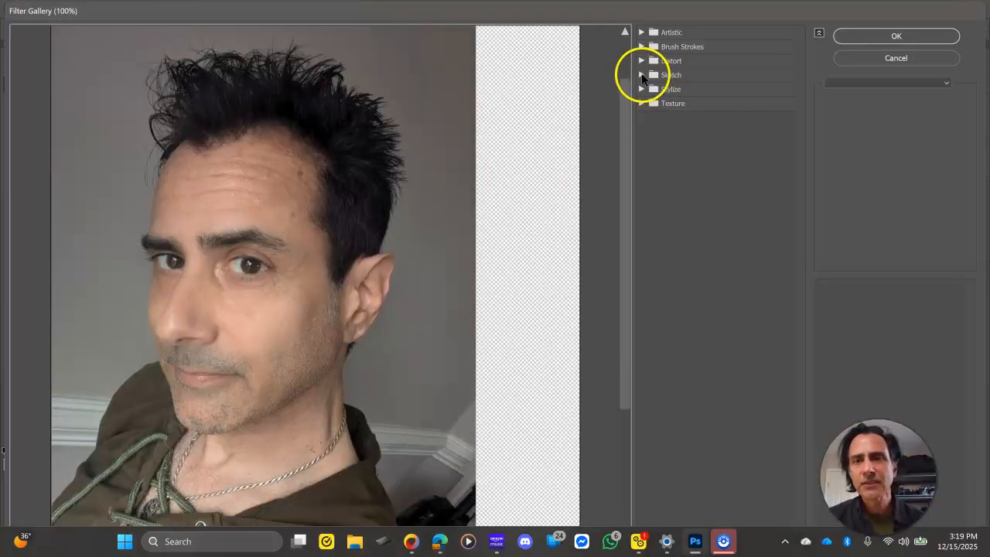
pyautogui.click(641, 75)
pyautogui.click(764, 259)
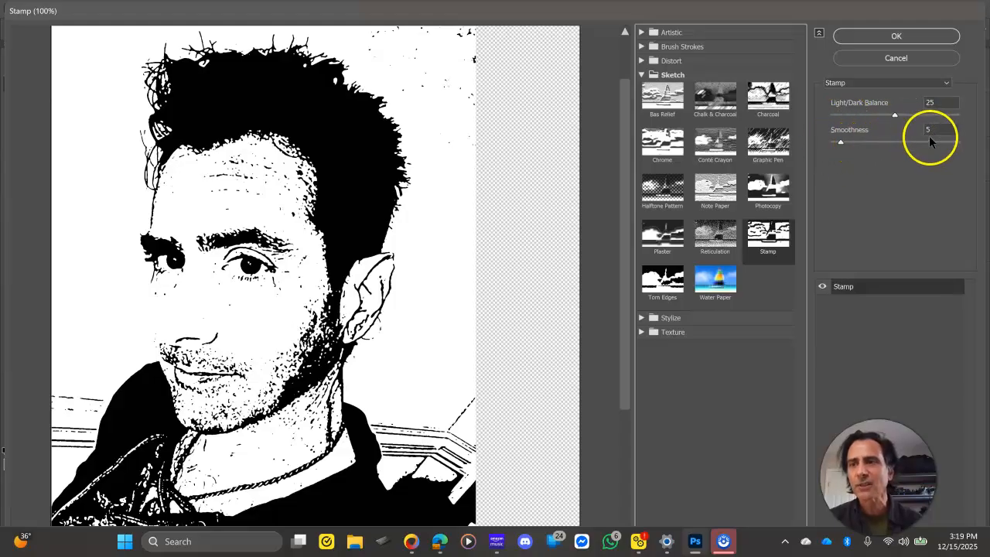
# Compare darker and lighter settings of the Stamp filter, set Light/Dark Balance to 28, and apply the filter.
pyautogui.click(895, 116)
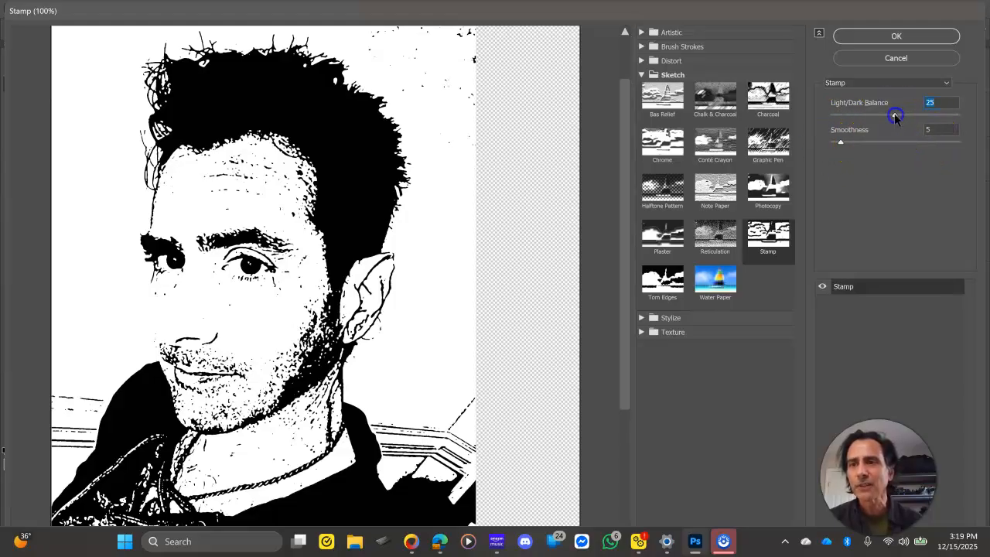
pyautogui.moveTo(921, 113); pyautogui.dragTo(880, 121)
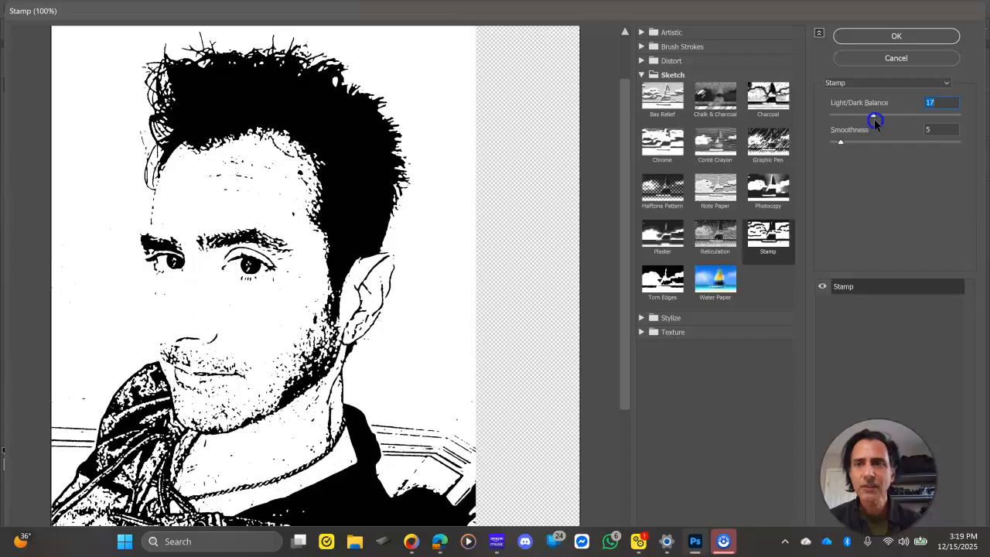
pyautogui.moveTo(881, 119); pyautogui.dragTo(894, 119)
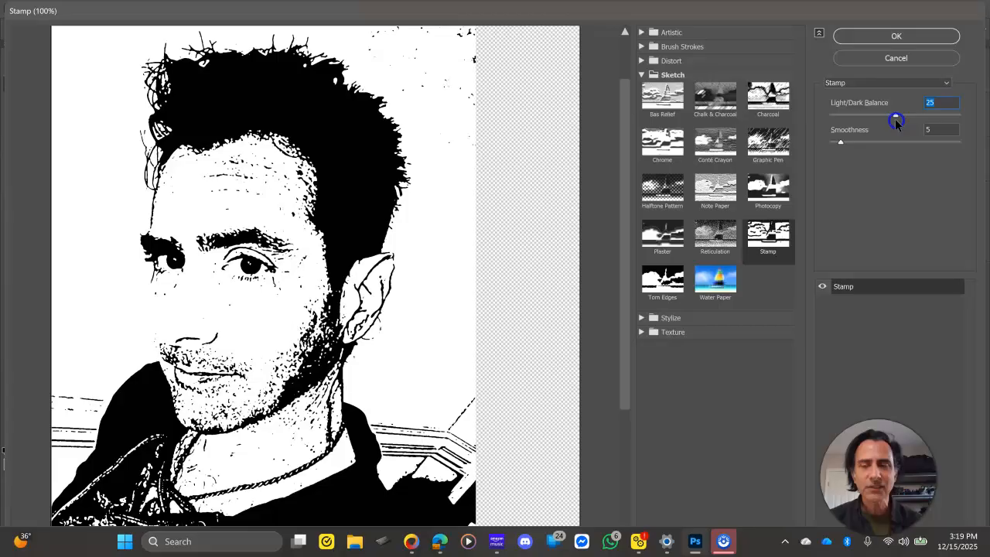
pyautogui.moveTo(896, 118); pyautogui.dragTo(901, 118)
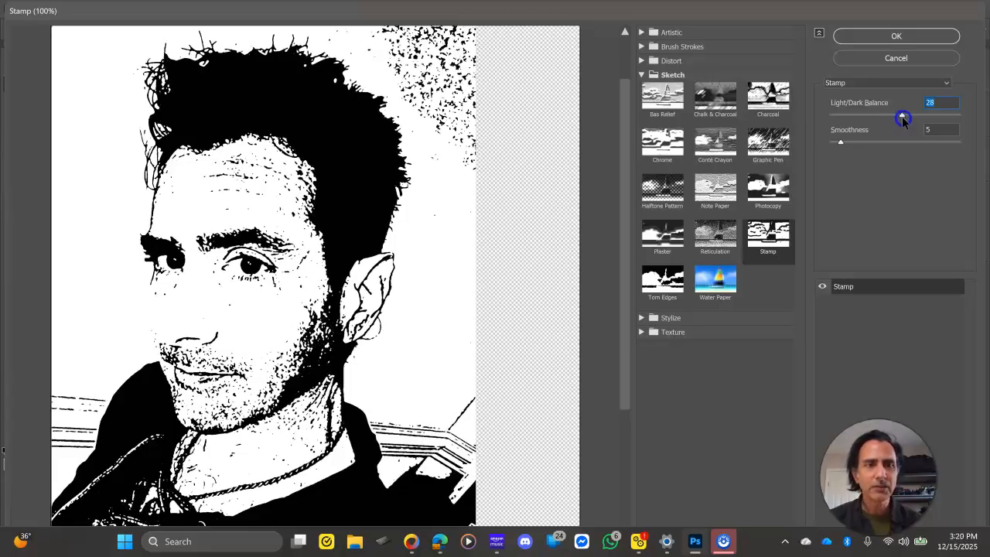
pyautogui.click(894, 34)
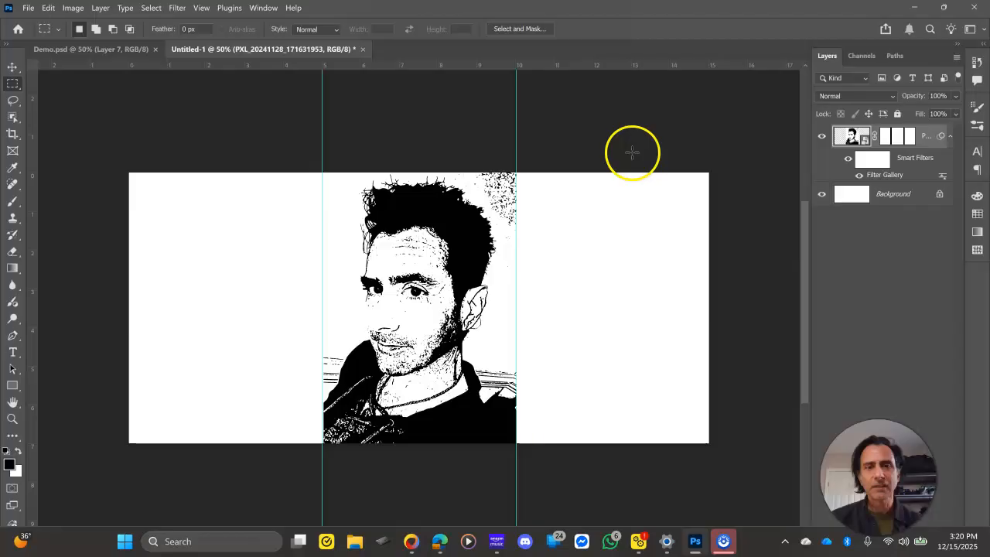
# Paint black on the photo's layer mask with a soft 45 px brush over the background specks beside the hair.
pyautogui.press('v')
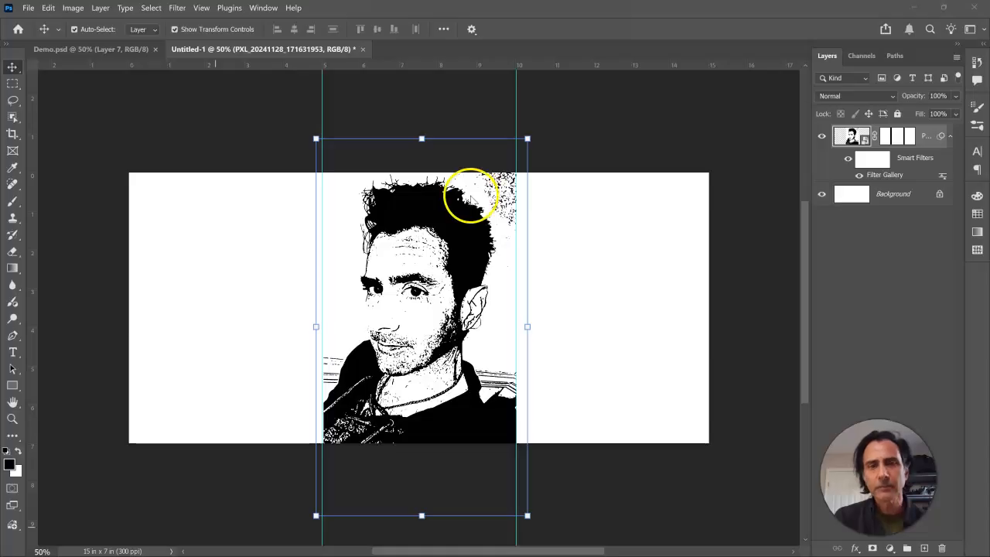
pyautogui.hotkey('ctrl', '+')
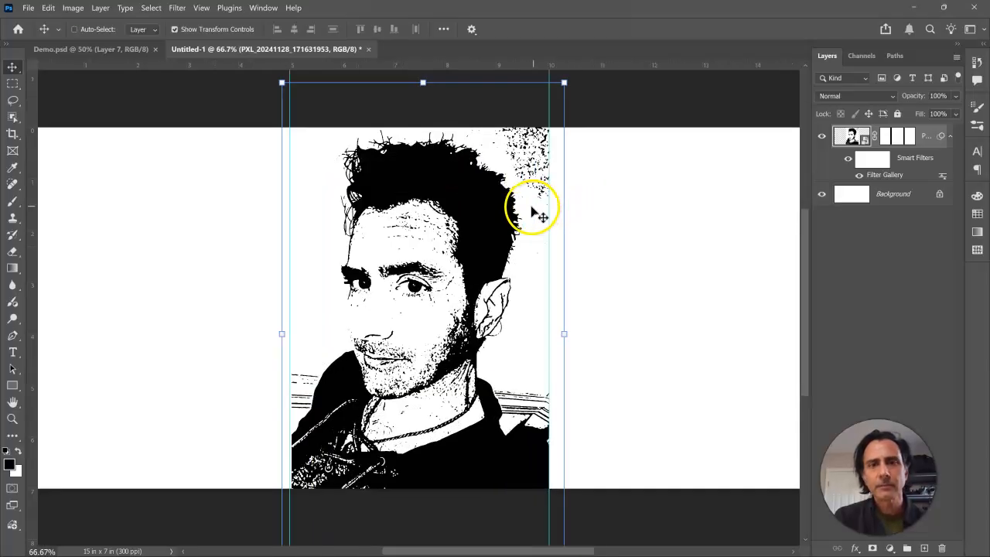
pyautogui.hotkey('ctrl', '+')
pyautogui.moveTo(528, 197); pyautogui.dragTo(471, 320)
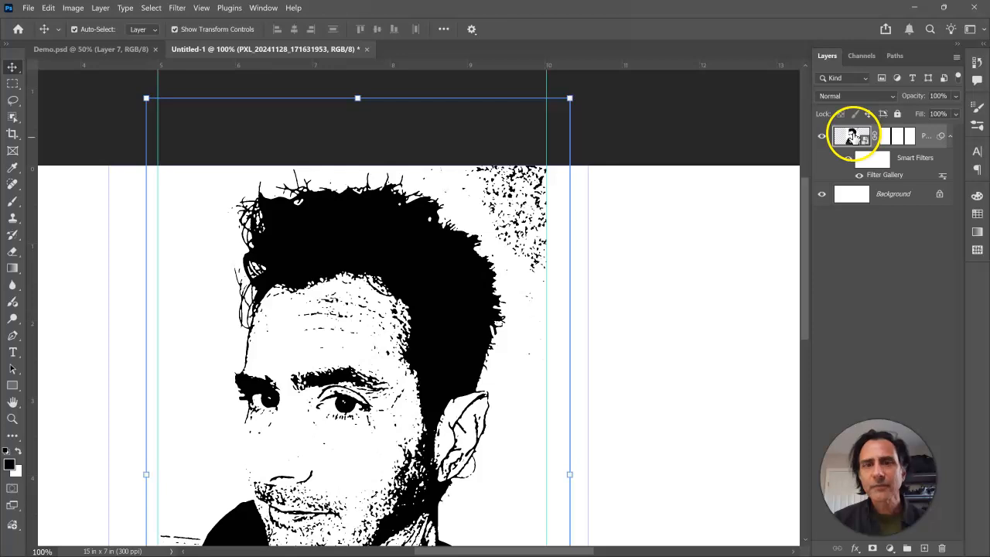
pyautogui.click(901, 137)
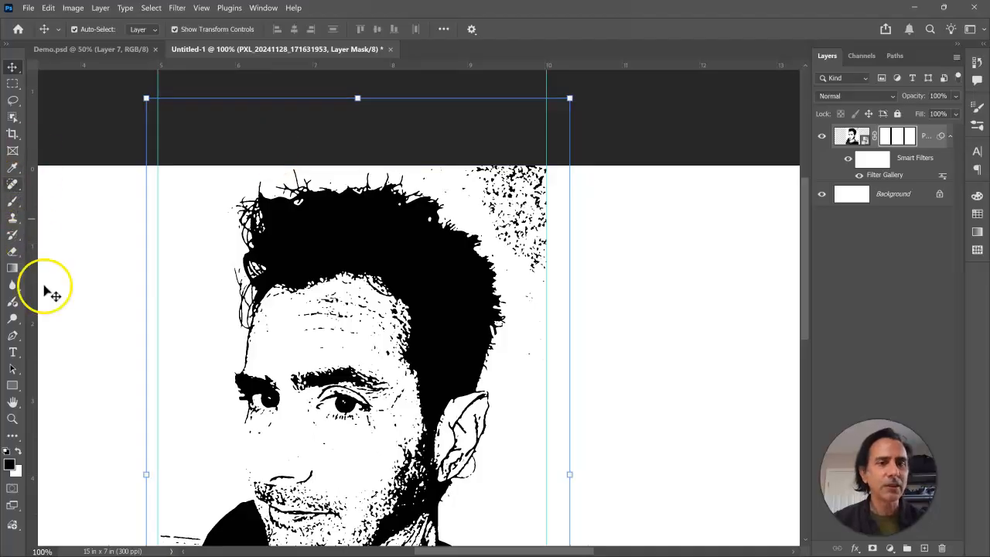
pyautogui.click(853, 141)
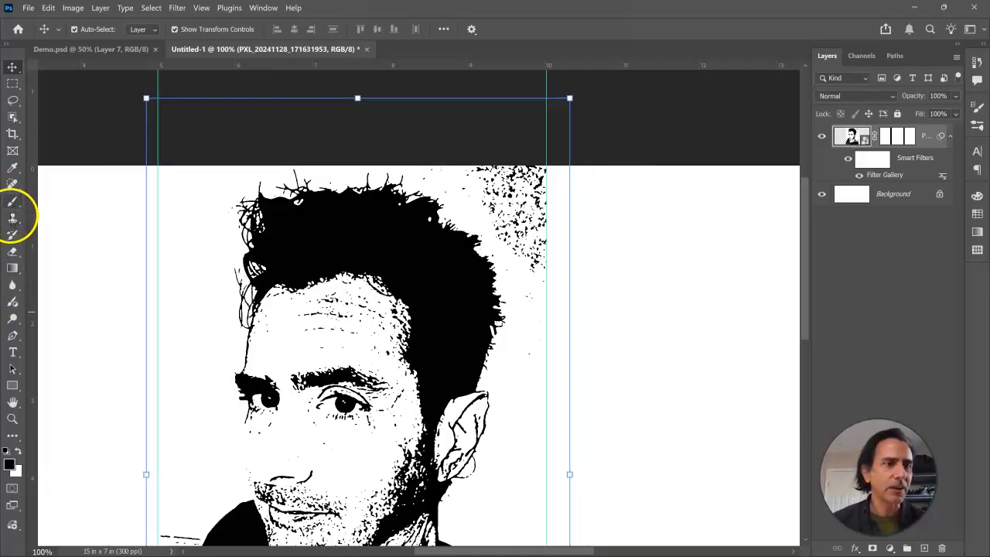
pyautogui.click(12, 252)
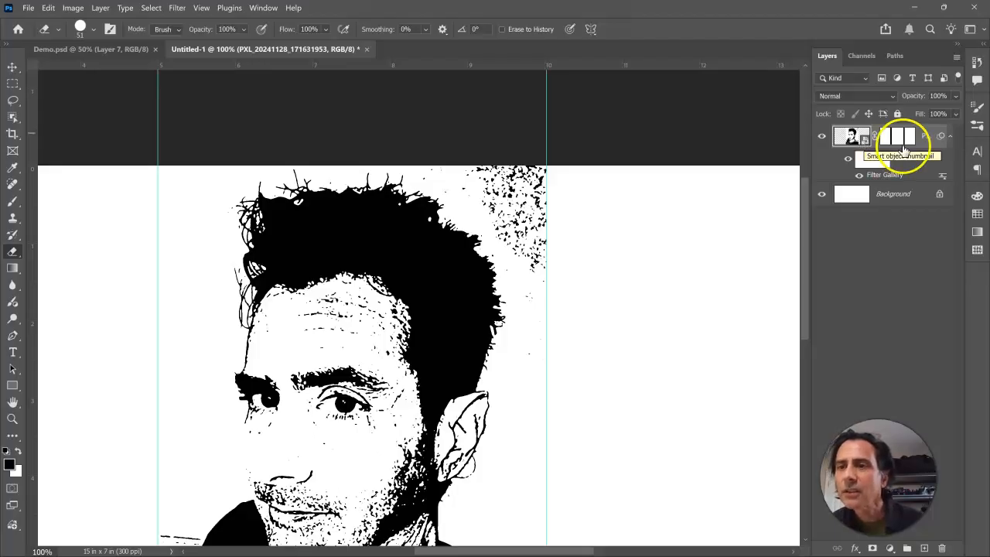
pyautogui.click(897, 137)
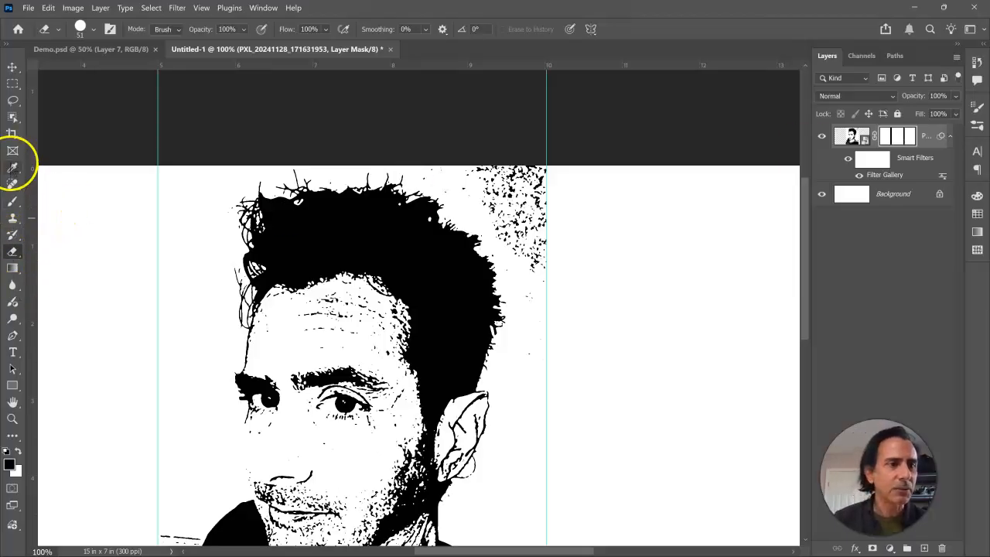
pyautogui.click(12, 200)
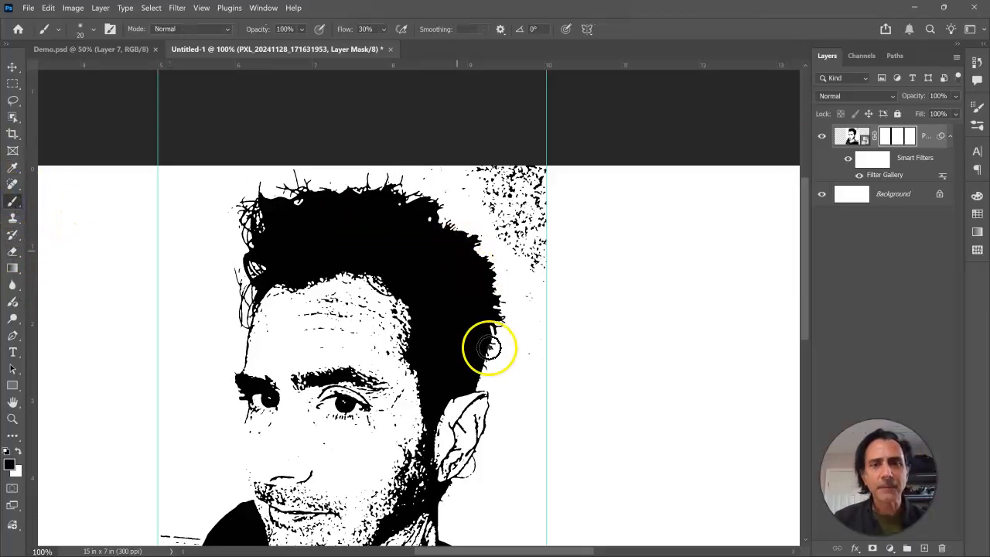
pyautogui.moveTo(512, 192)
pyautogui.mouseDown()
pyautogui.moveTo(497, 217)
pyautogui.moveTo(505, 204)
pyautogui.mouseUp()
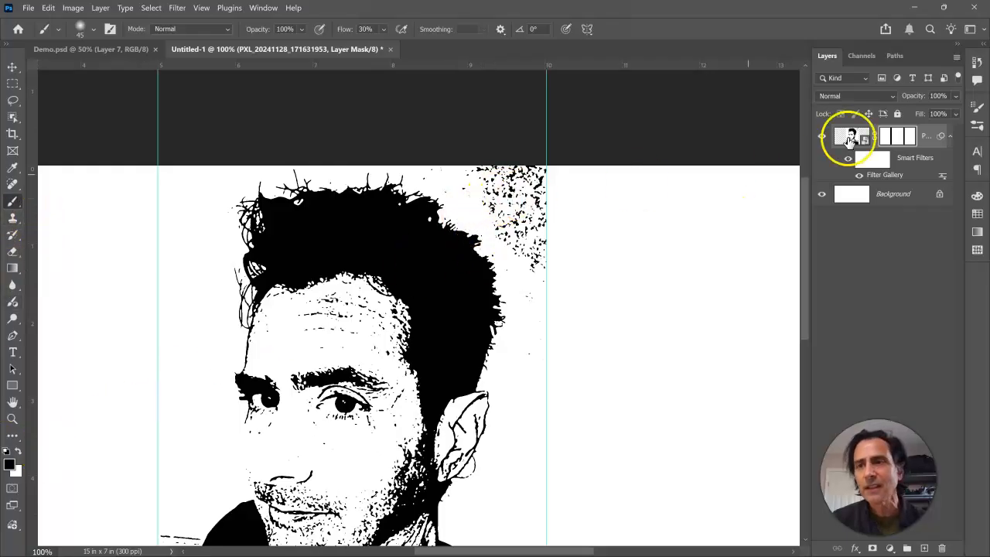
pyautogui.moveTo(492, 225); pyautogui.dragTo(493, 209)
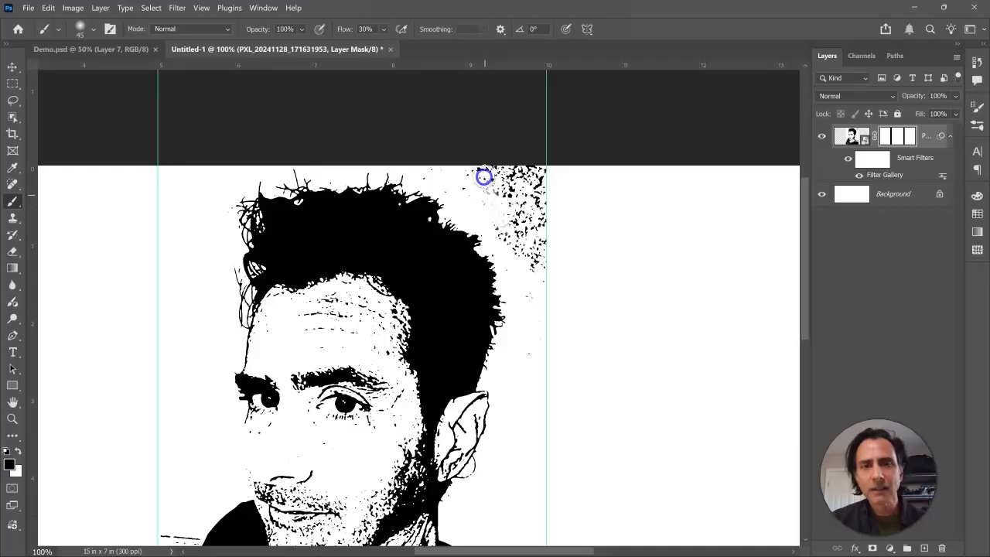
pyautogui.moveTo(475, 175); pyautogui.dragTo(481, 176)
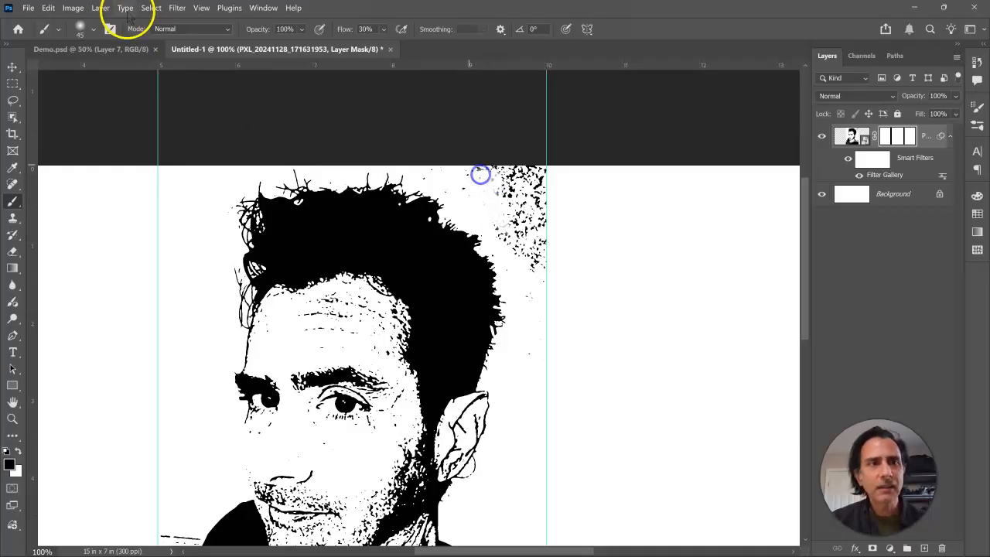
# Set the brush to 100% hardness and 72 px, and mask out more of the speckled background corner.
pyautogui.click(92, 30)
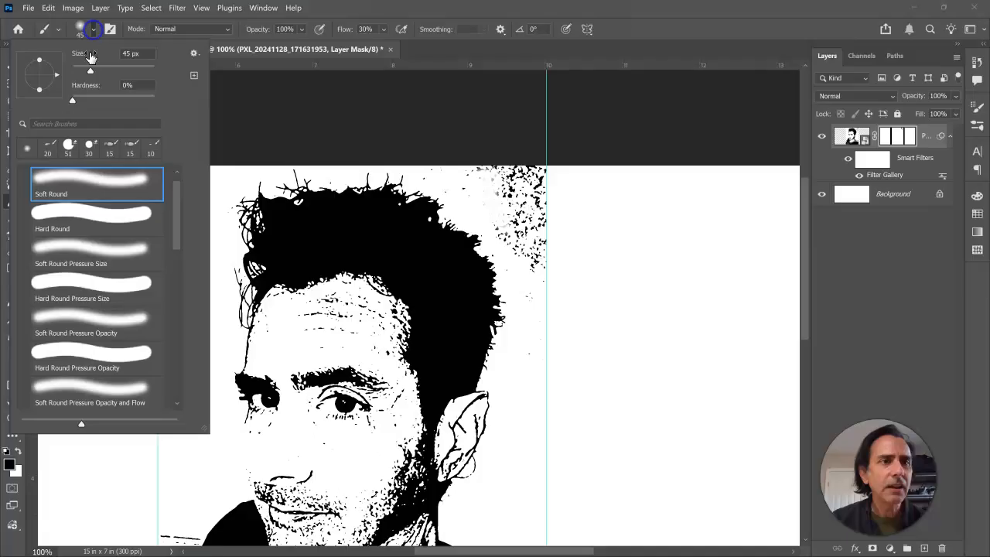
pyautogui.click(73, 101)
pyautogui.moveTo(153, 103); pyautogui.dragTo(155, 101)
pyautogui.moveTo(101, 71); pyautogui.dragTo(102, 71)
pyautogui.click(493, 177)
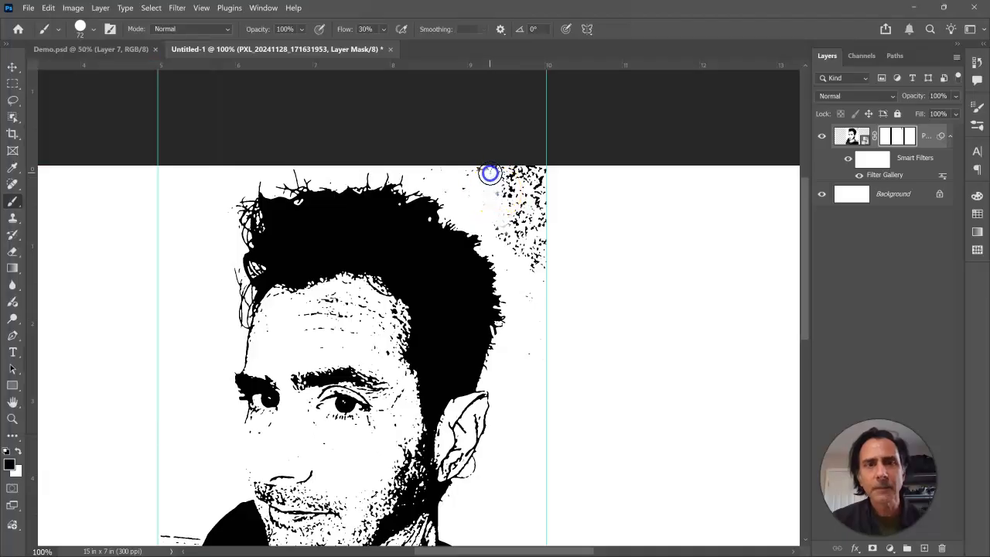
pyautogui.moveTo(481, 176); pyautogui.dragTo(506, 175)
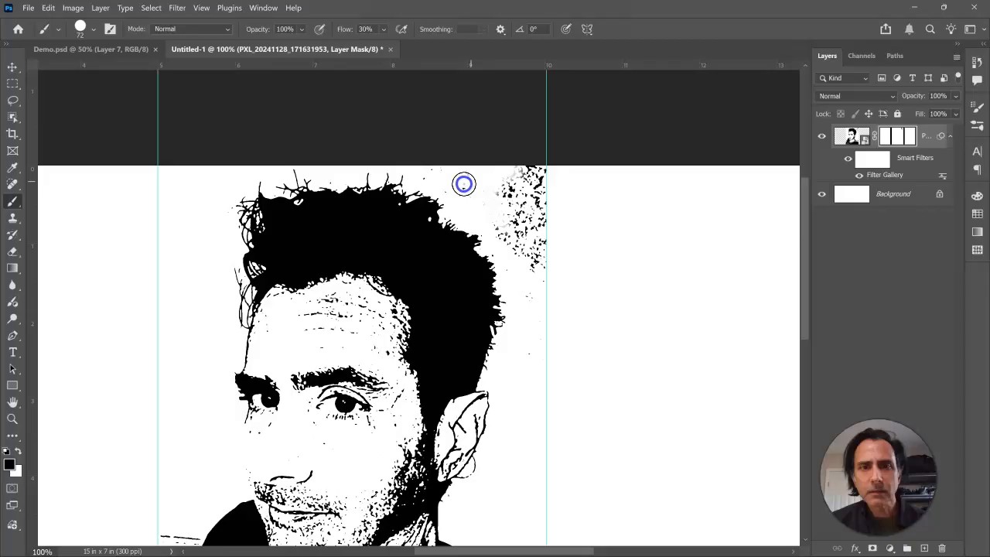
pyautogui.moveTo(483, 216)
pyautogui.mouseDown()
pyautogui.moveTo(504, 234)
pyautogui.moveTo(502, 166)
pyautogui.moveTo(502, 216)
pyautogui.mouseUp()
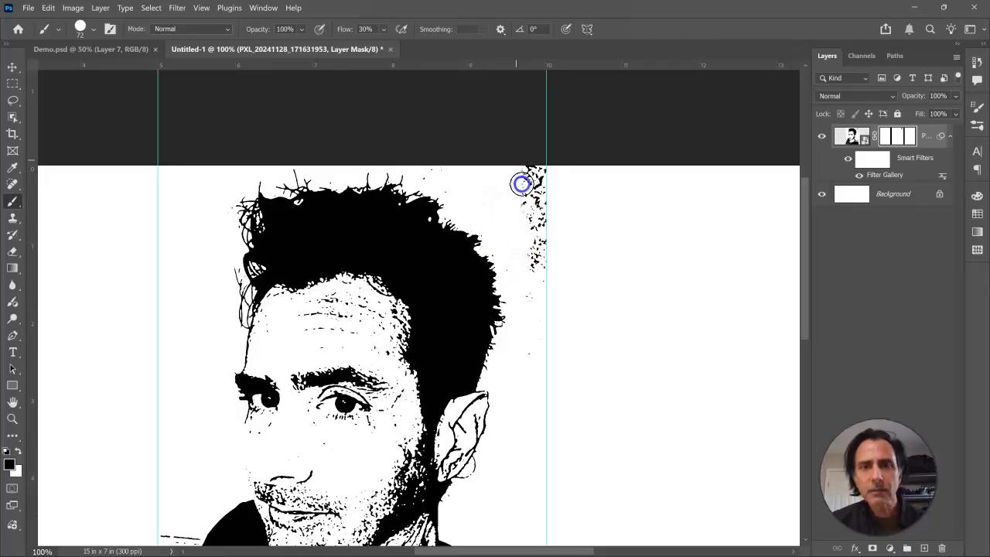
# Mask out the remaining specks above the hair and along the upper part of the right guide.
pyautogui.click(93, 29)
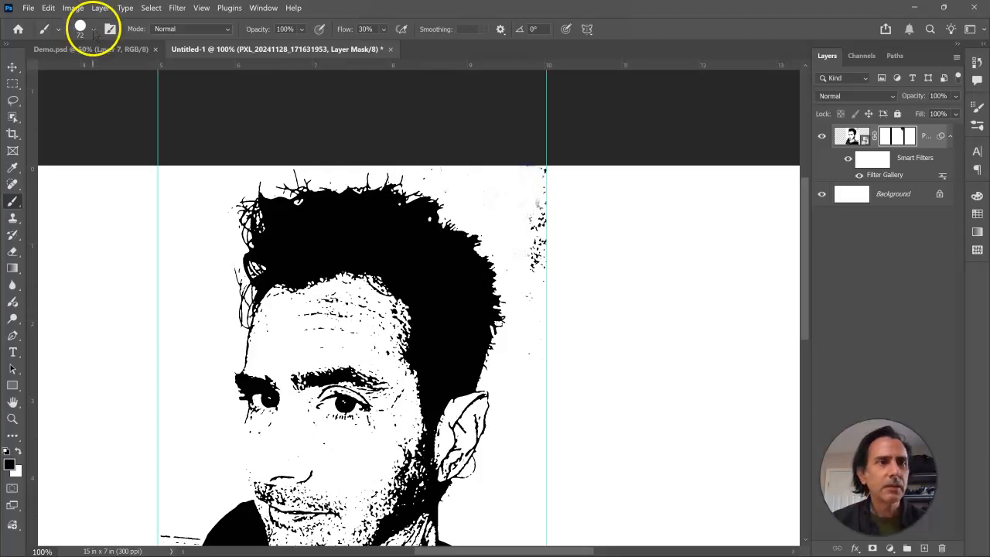
pyautogui.click(153, 101)
pyautogui.moveTo(455, 185); pyautogui.dragTo(425, 178)
pyautogui.moveTo(540, 285)
pyautogui.mouseDown()
pyautogui.moveTo(543, 201)
pyautogui.moveTo(536, 246)
pyautogui.mouseUp()
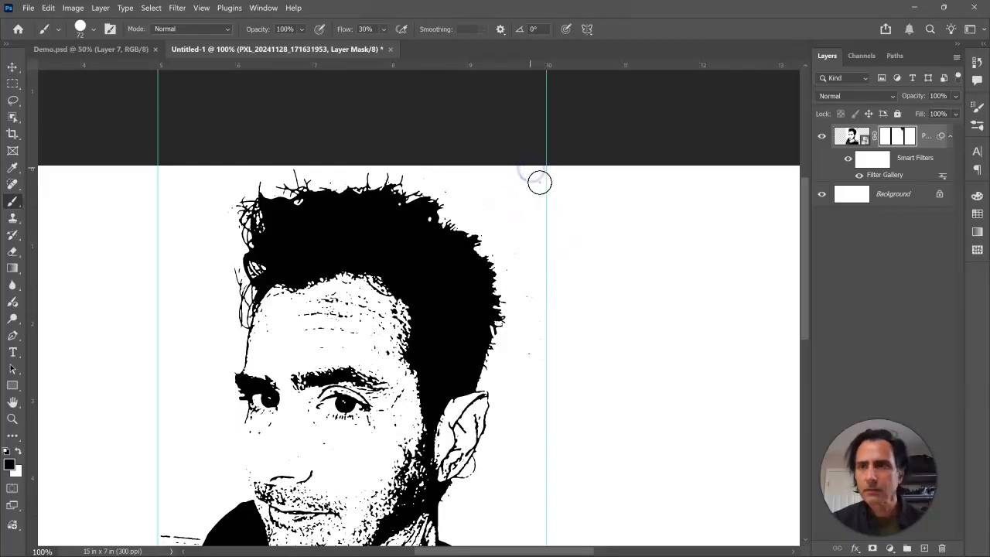
pyautogui.moveTo(539, 175); pyautogui.dragTo(528, 171)
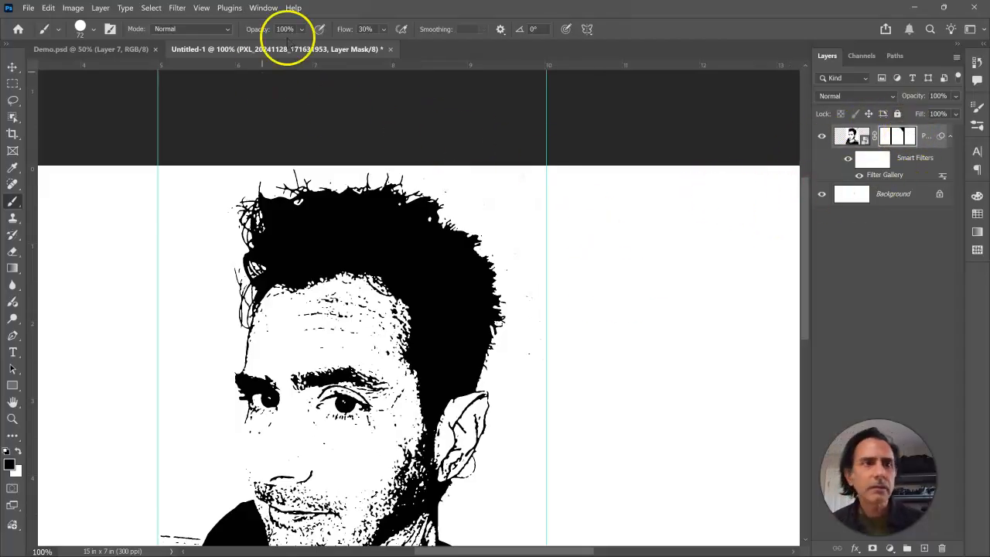
# Switch to the Hard Round brush and mask out the faint background residue from the hair down past the ear.
pyautogui.click(82, 29)
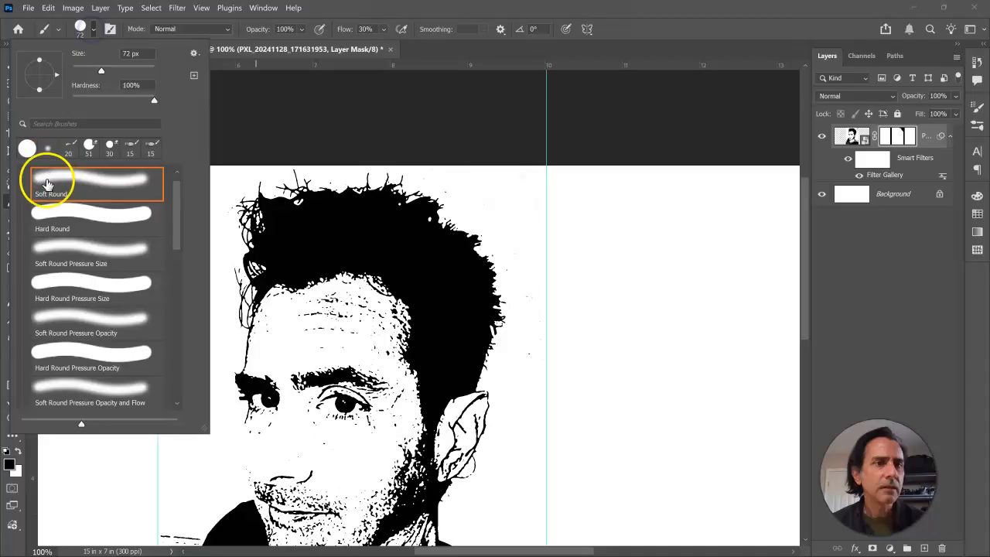
pyautogui.click(61, 223)
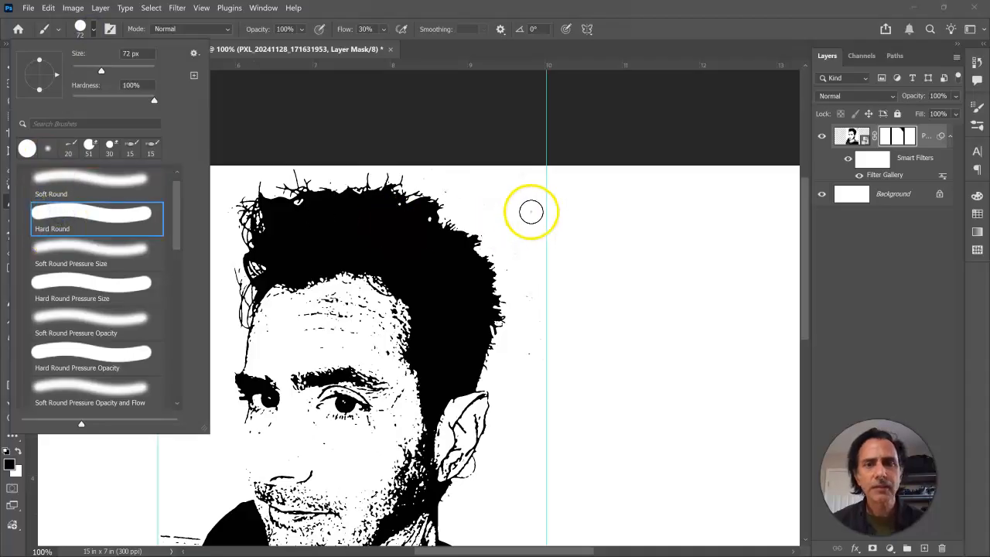
pyautogui.click(504, 200)
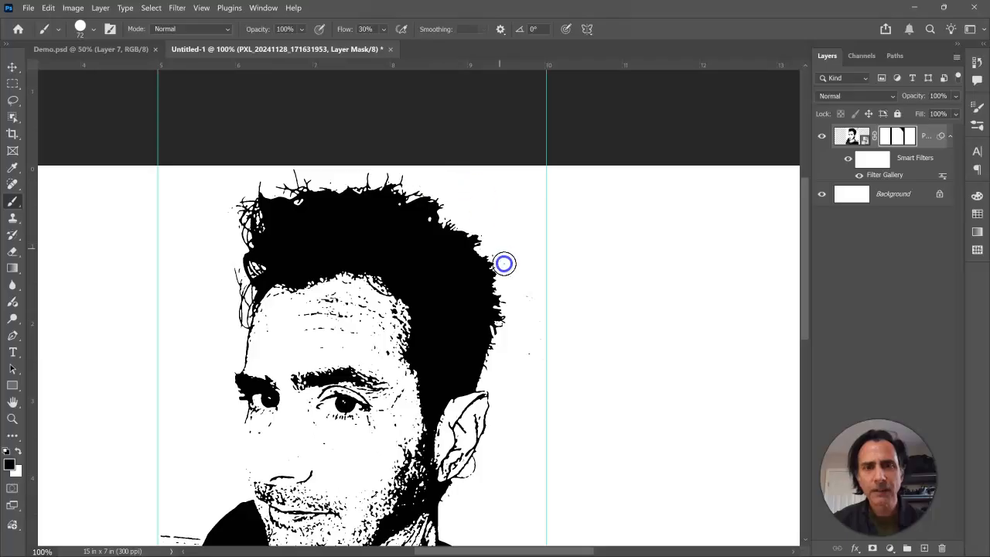
pyautogui.moveTo(528, 368); pyautogui.dragTo(497, 77)
pyautogui.moveTo(458, 163); pyautogui.dragTo(570, 386)
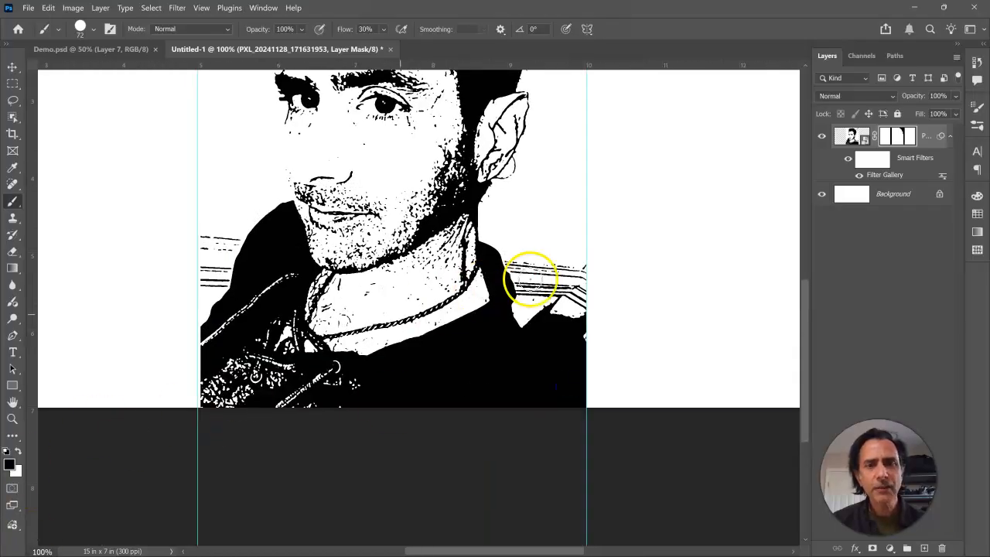
# Enlarge the brush to 90 px and mask out the background lines beside both shoulders.
pyautogui.press(']')
pyautogui.press(']')
pyautogui.moveTo(386, 238)
pyautogui.mouseDown()
pyautogui.moveTo(403, 211)
pyautogui.moveTo(291, 361)
pyautogui.moveTo(358, 246)
pyautogui.moveTo(361, 260)
pyautogui.moveTo(358, 179)
pyautogui.moveTo(376, 302)
pyautogui.moveTo(362, 210)
pyautogui.moveTo(342, 195)
pyautogui.moveTo(328, 218)
pyautogui.moveTo(315, 161)
pyautogui.moveTo(336, 334)
pyautogui.mouseUp()
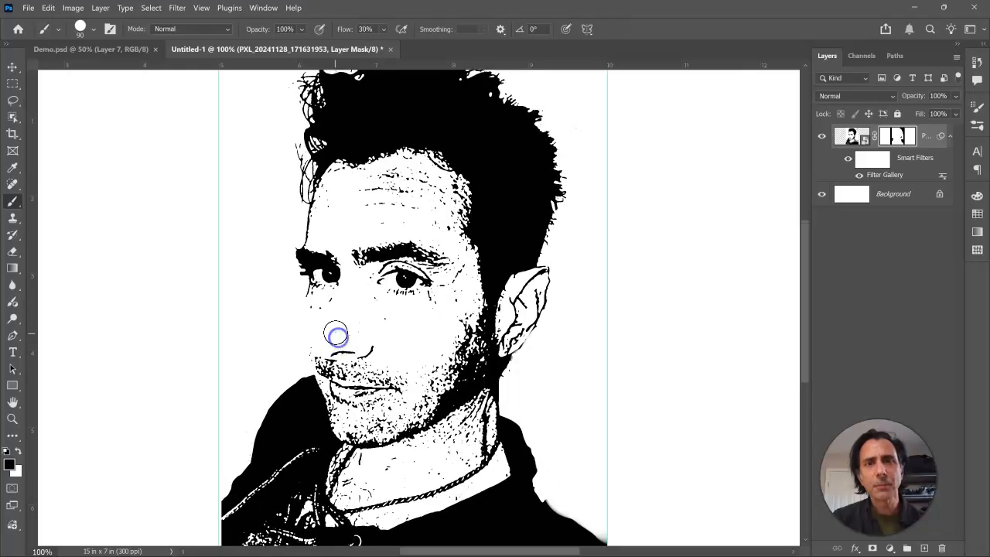
pyautogui.hotkey('ctrl', '-')
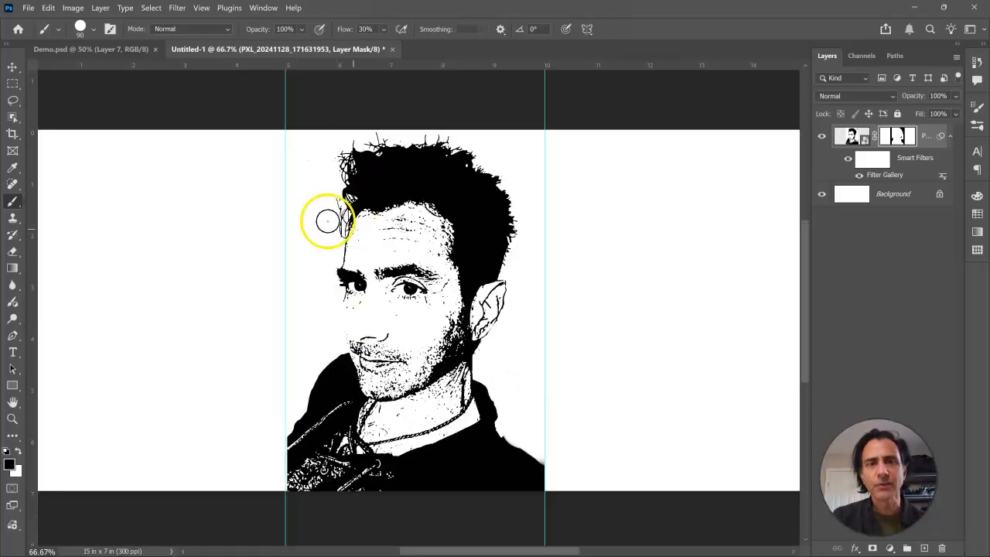
# Set the photo layer's blend mode to Darken.
pyautogui.press('m')
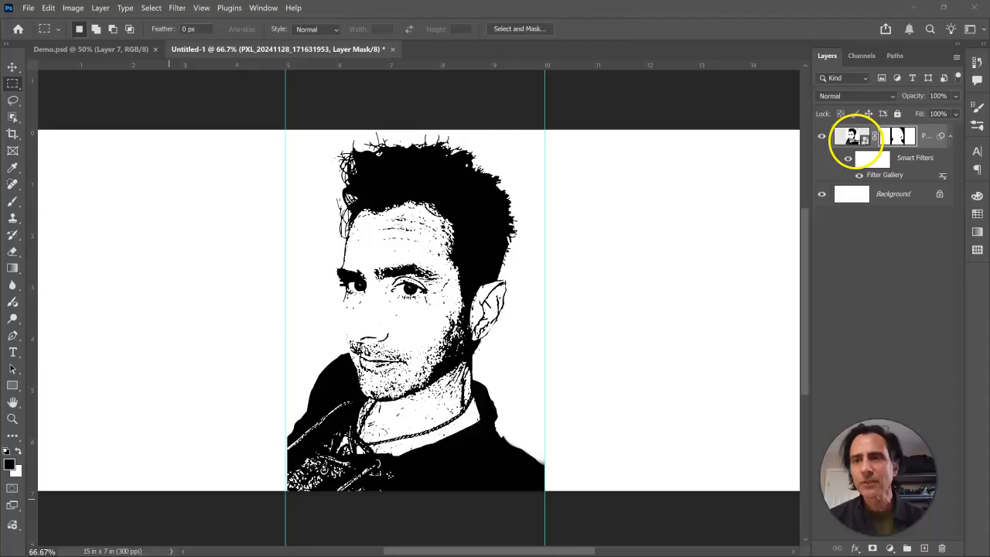
pyautogui.click(892, 96)
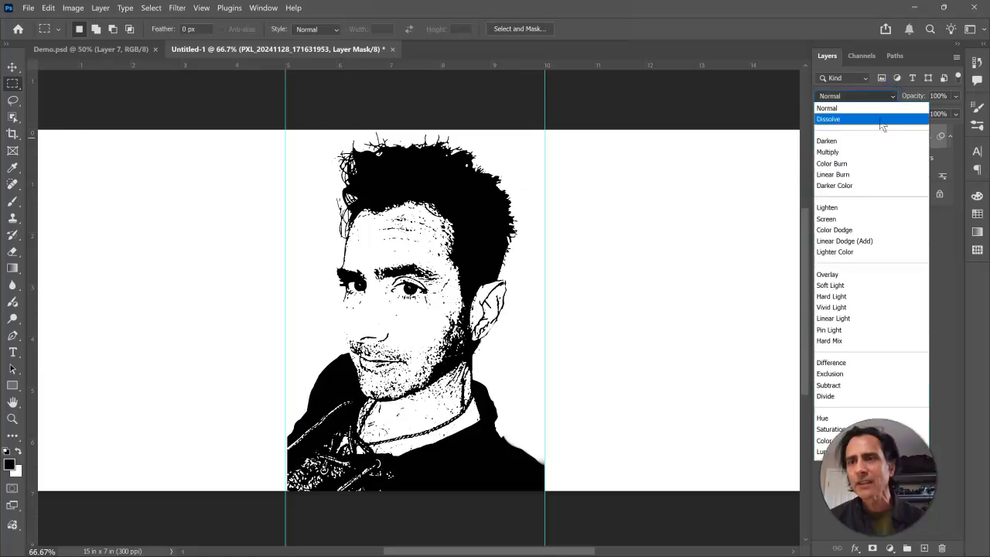
pyautogui.click(838, 142)
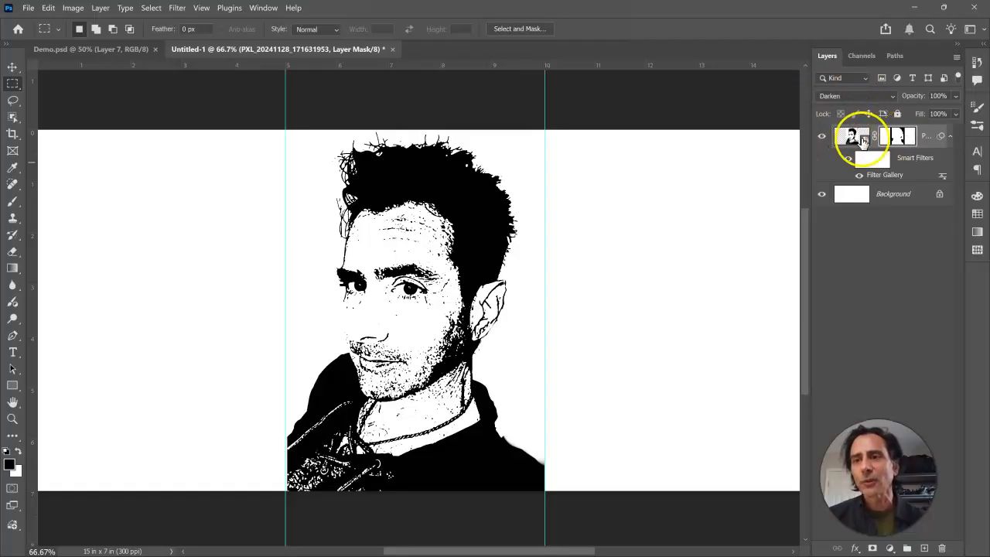
# Duplicate the photo layer twice within the Untitled-1 document, keeping the default copy names.
pyautogui.rightClick(933, 135)
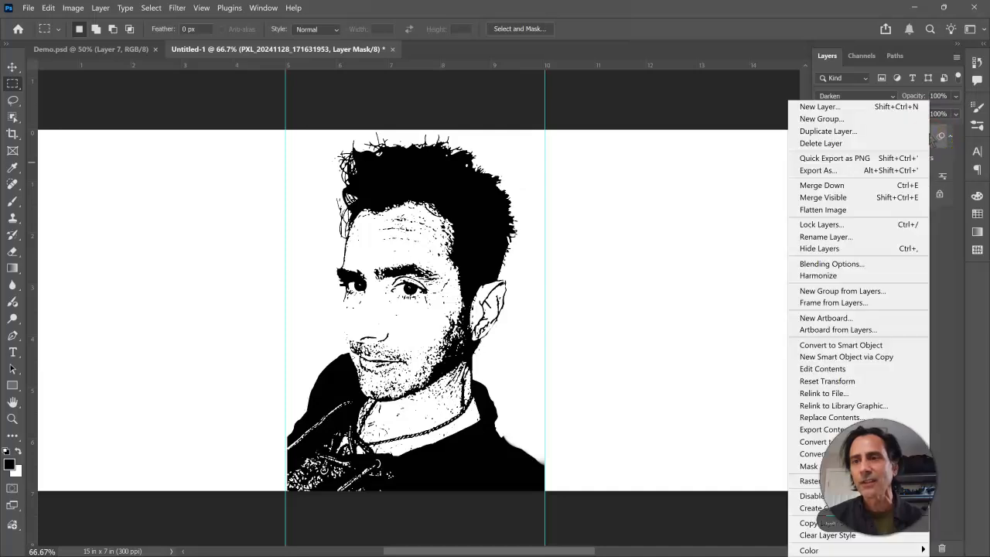
pyautogui.click(882, 130)
pyautogui.click(602, 153)
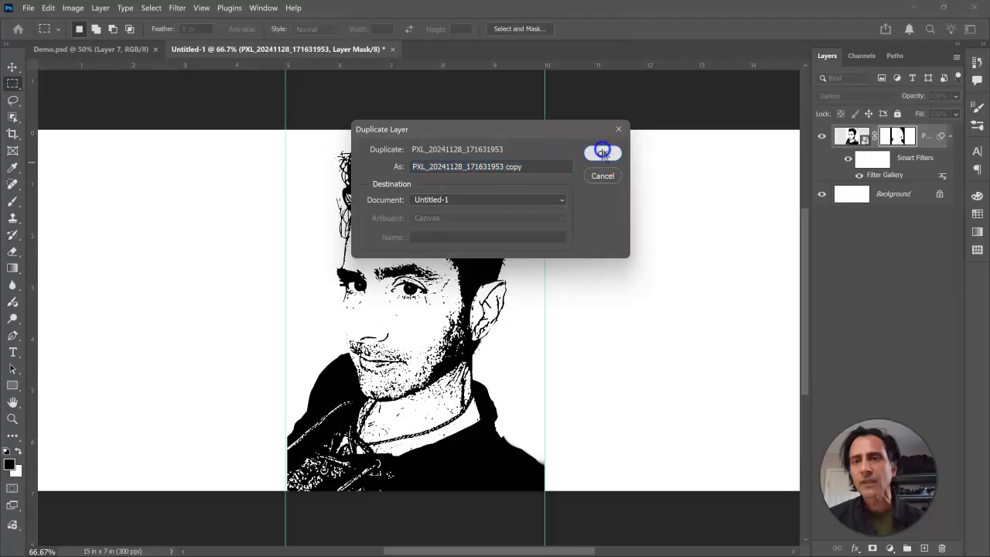
pyautogui.click(925, 137)
pyautogui.rightClick(931, 136)
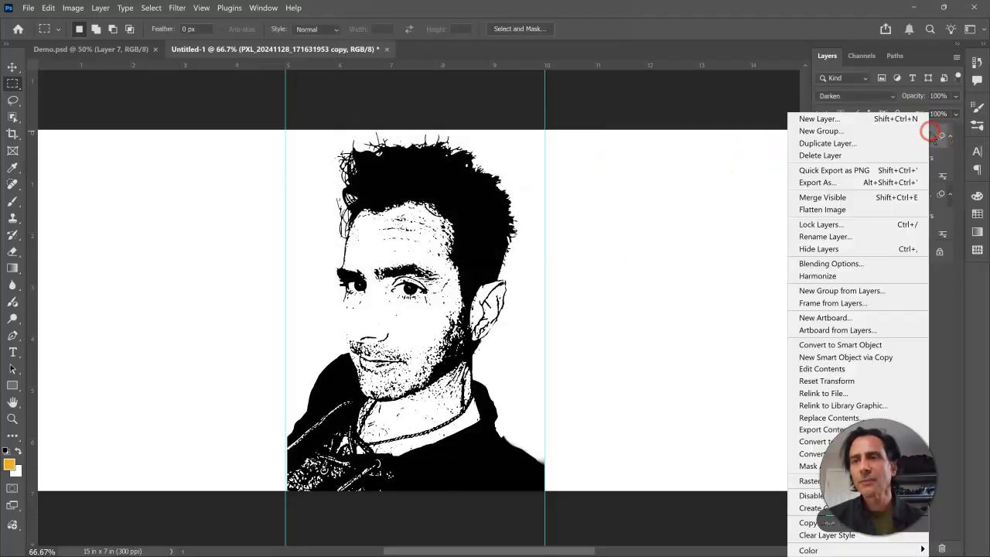
pyautogui.click(880, 149)
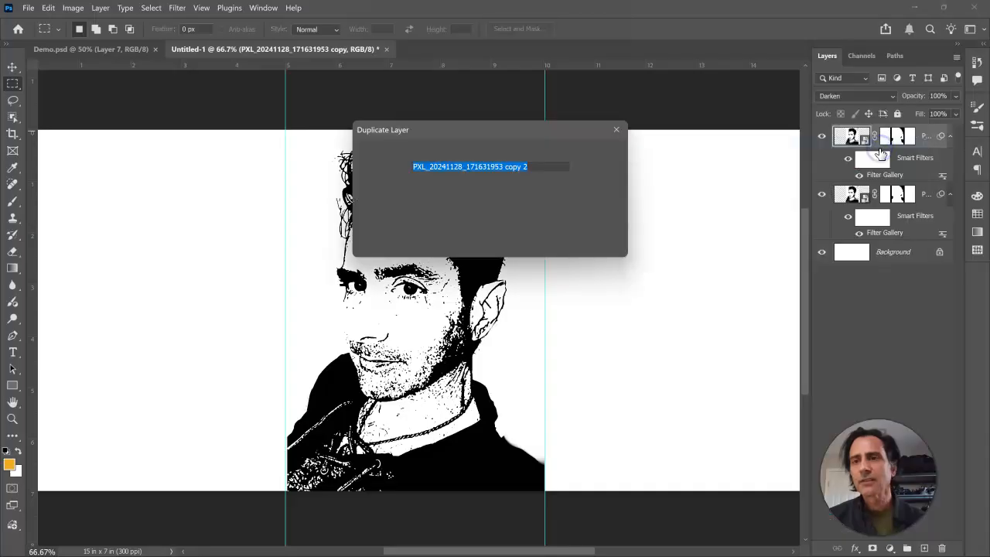
pyautogui.click(600, 154)
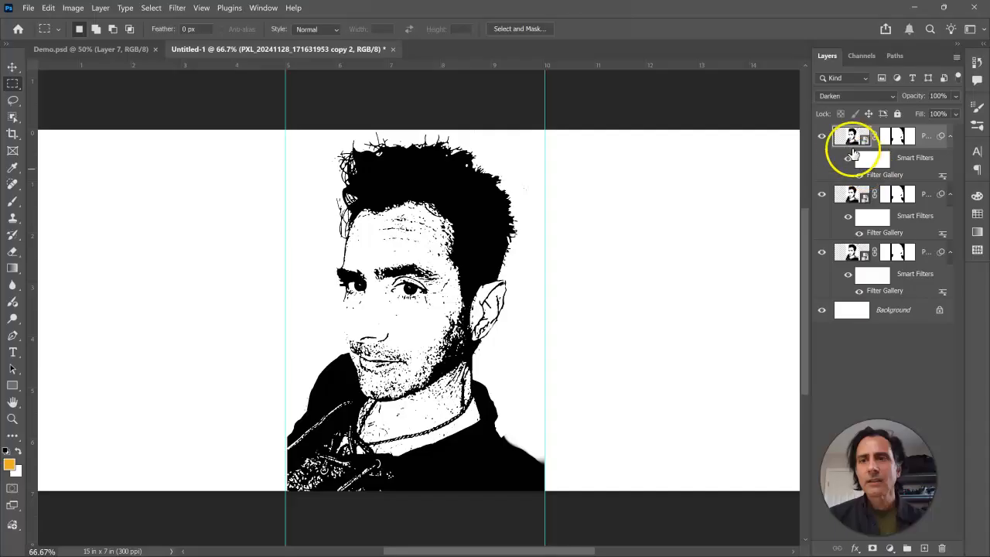
# Move the topmost portrait copy into the left panel, beside the middle portrait.
pyautogui.click(846, 137)
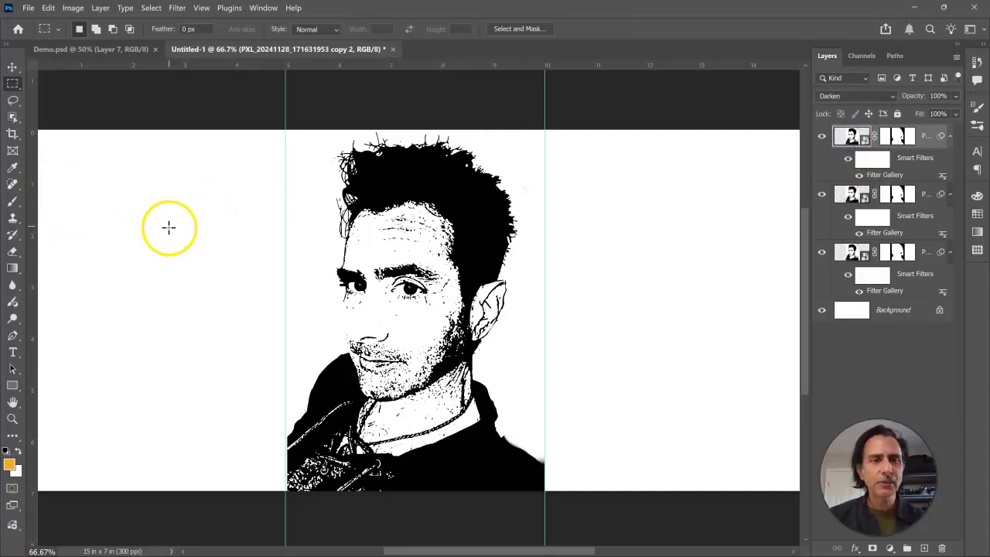
pyautogui.click(12, 69)
pyautogui.moveTo(379, 289); pyautogui.dragTo(116, 283)
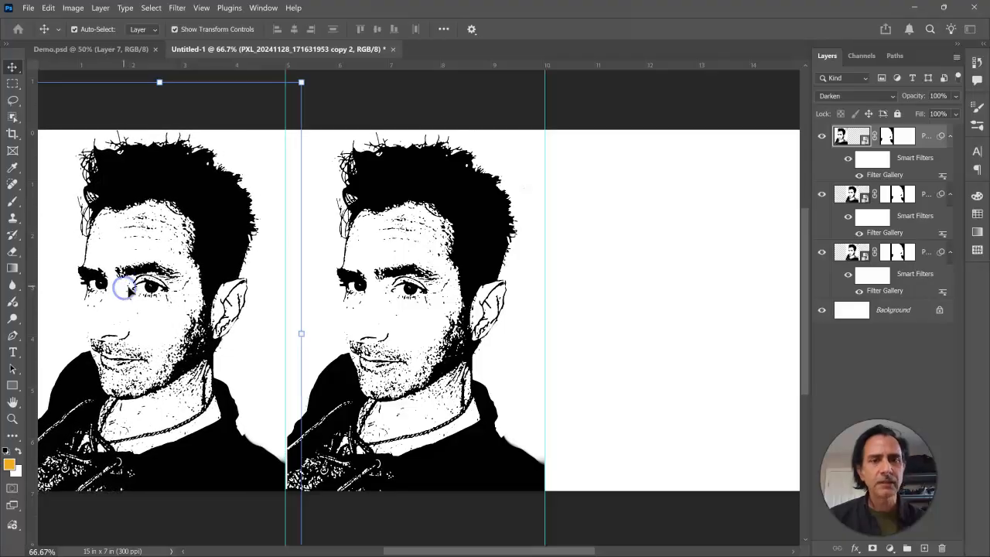
# Move the second portrait copy into the right panel, beside the middle portrait.
pyautogui.click(853, 256)
pyautogui.click(468, 303)
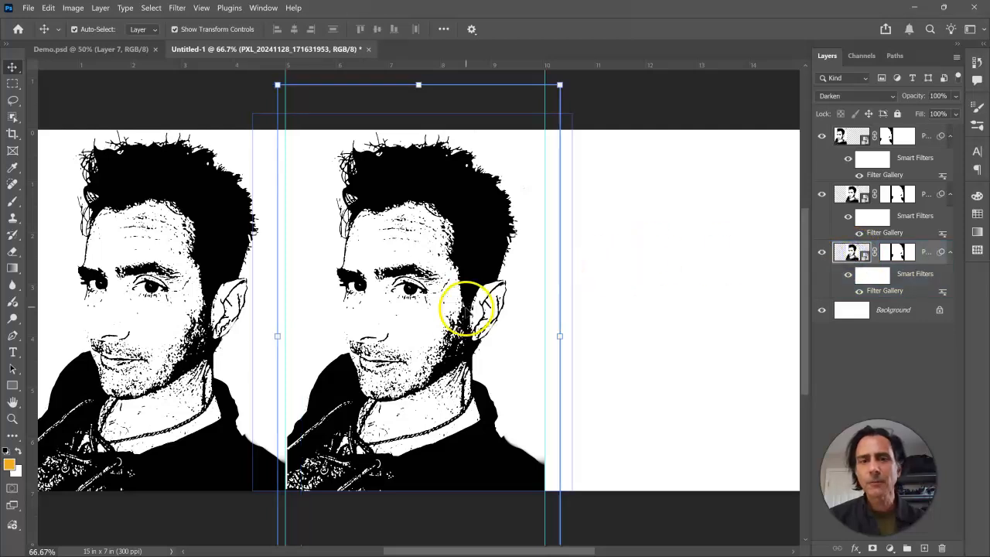
pyautogui.moveTo(551, 337); pyautogui.dragTo(690, 333)
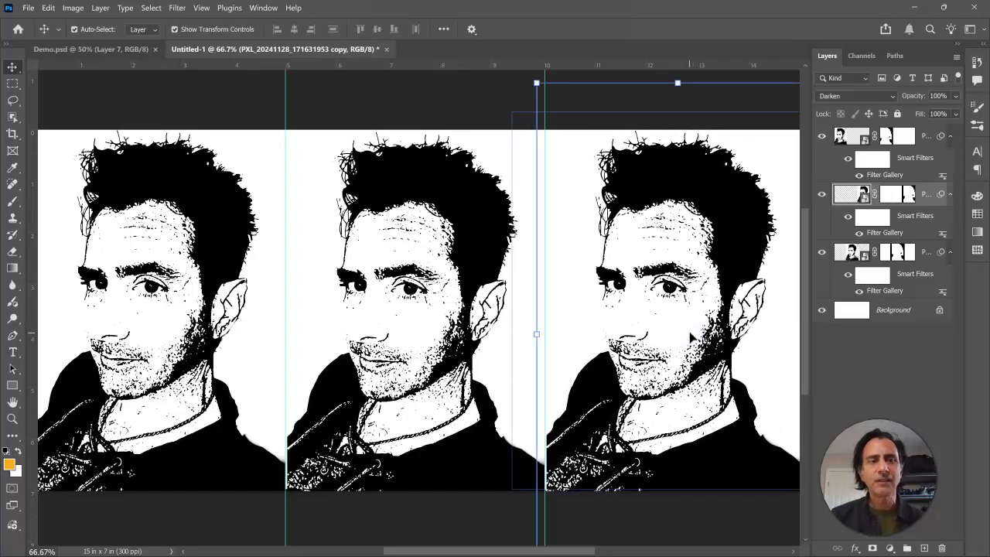
pyautogui.click(546, 288)
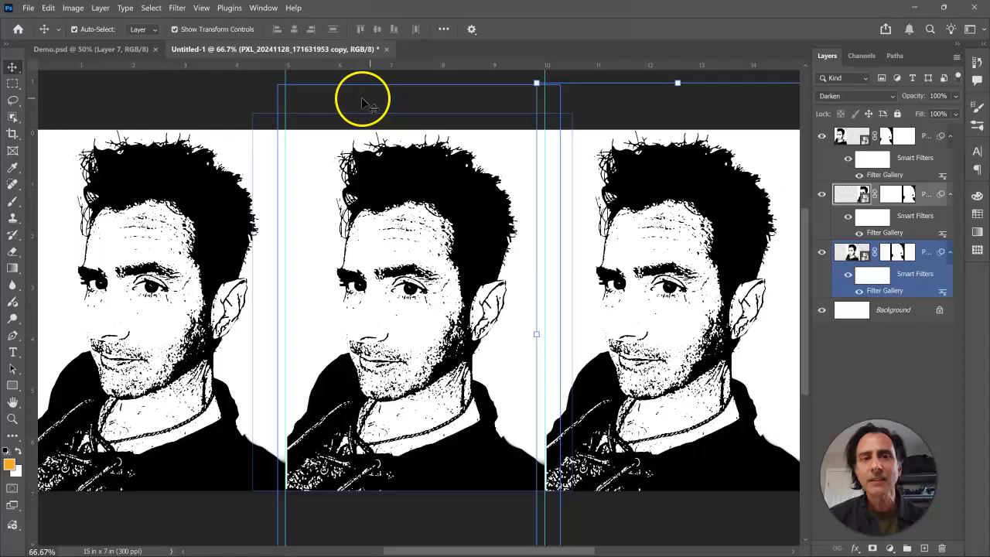
pyautogui.click(552, 85)
pyautogui.click(341, 198)
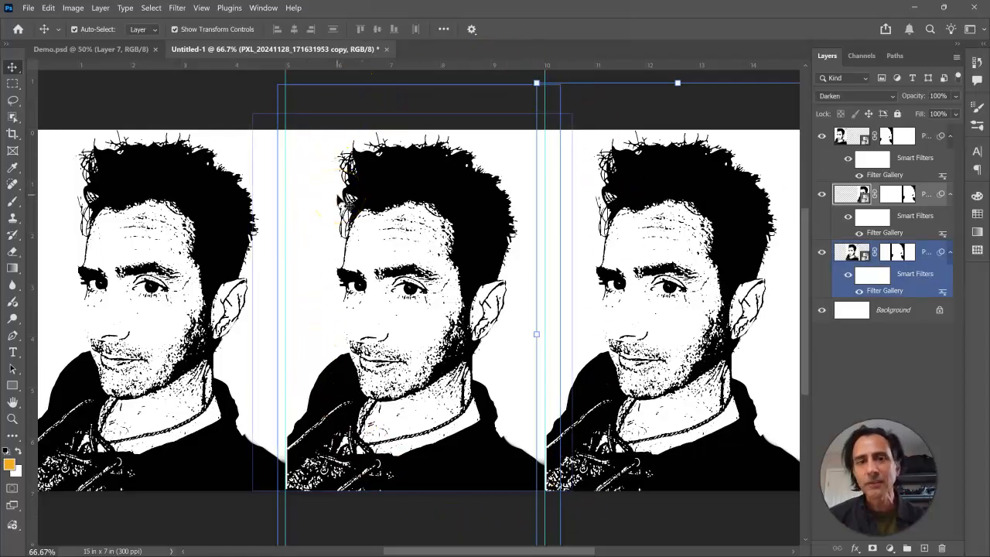
pyautogui.click(364, 282)
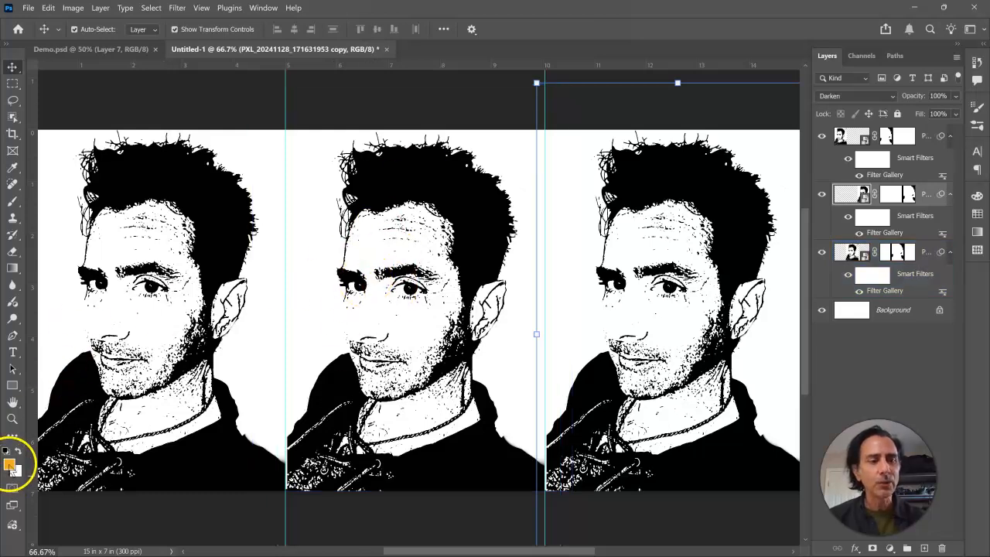
# Check the foreground color in the Color Picker and accept orange efb21e.
pyautogui.click(9, 464)
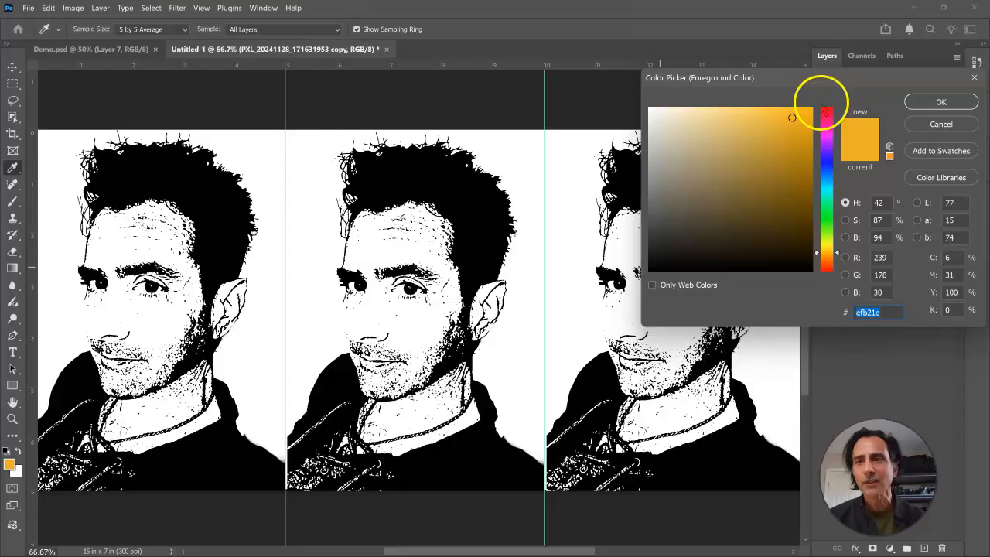
pyautogui.click(948, 102)
pyautogui.press('v')
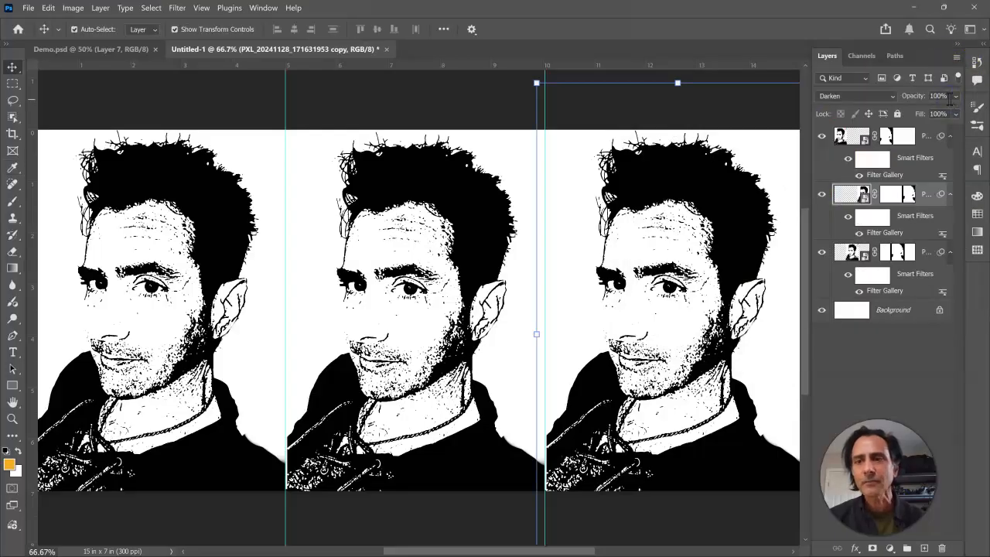
pyautogui.click(857, 193)
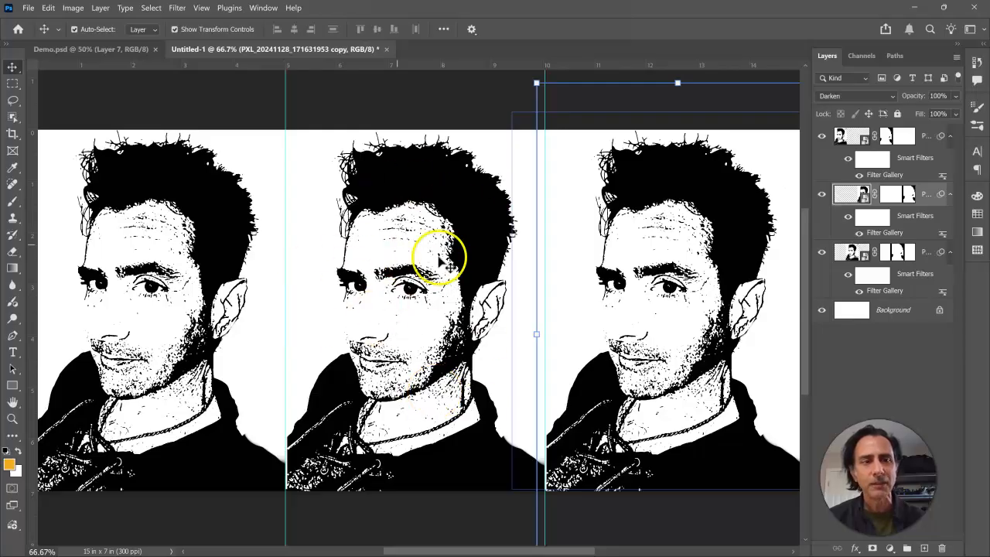
# Select the whole middle panel between the guides with the Rectangular Marquee and add a new layer directly above Background.
pyautogui.click(12, 82)
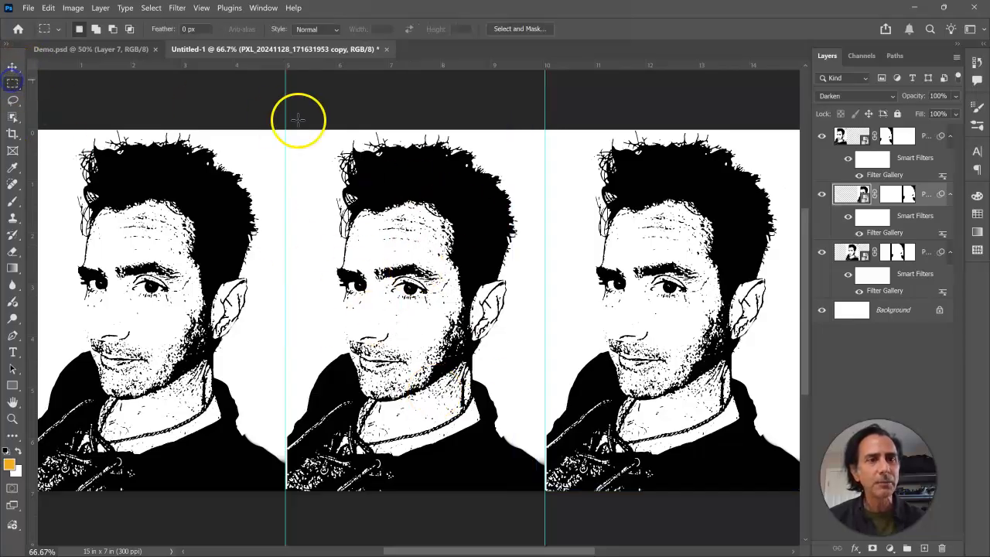
pyautogui.moveTo(286, 130); pyautogui.dragTo(546, 492)
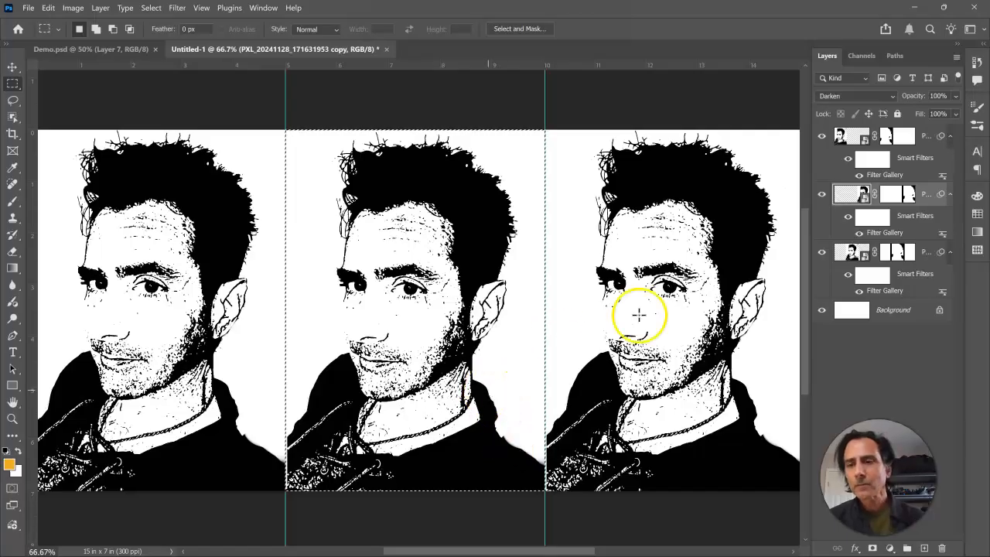
pyautogui.click(849, 310)
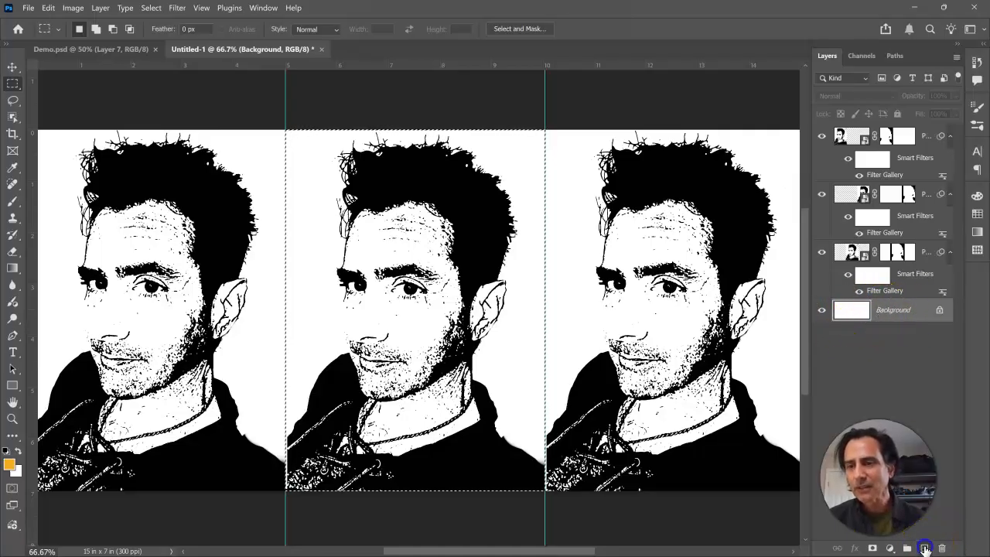
pyautogui.click(925, 549)
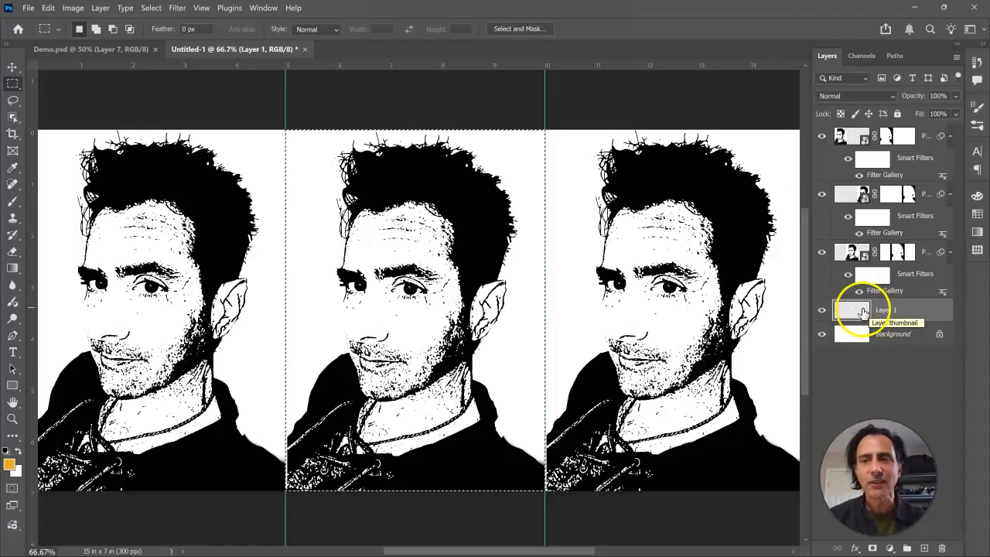
# Fill the middle panel selection with the foreground color in Normal mode at 100% opacity.
pyautogui.click(48, 8)
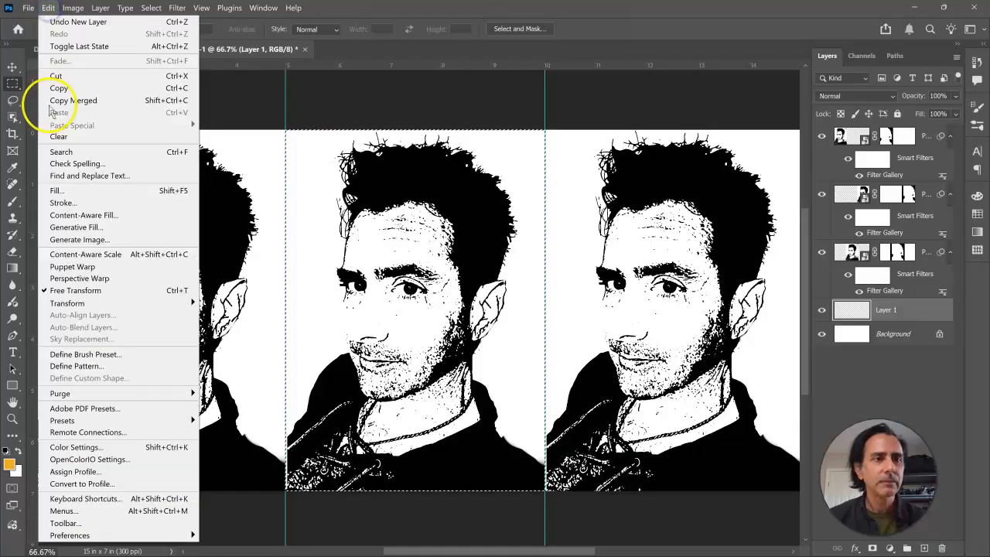
pyautogui.click(54, 189)
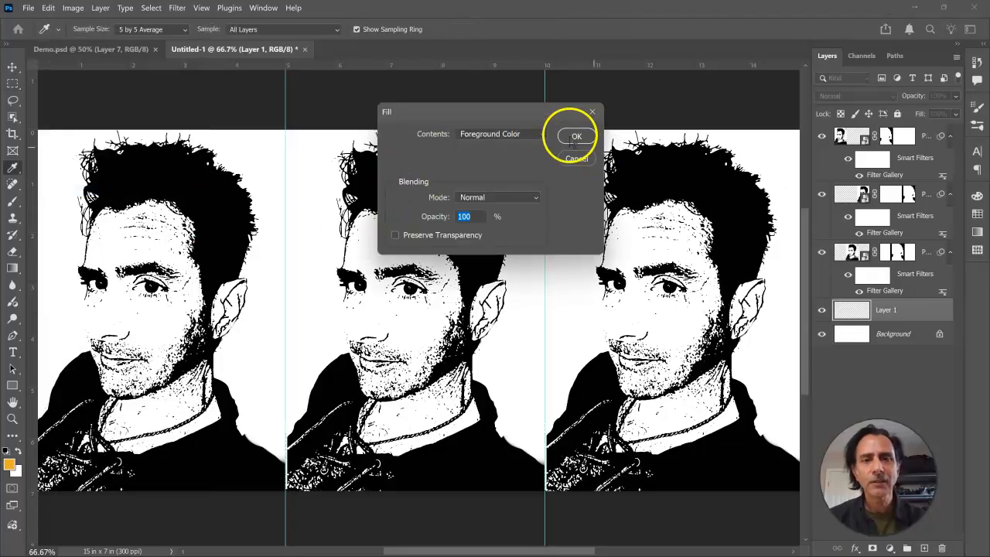
pyautogui.click(573, 137)
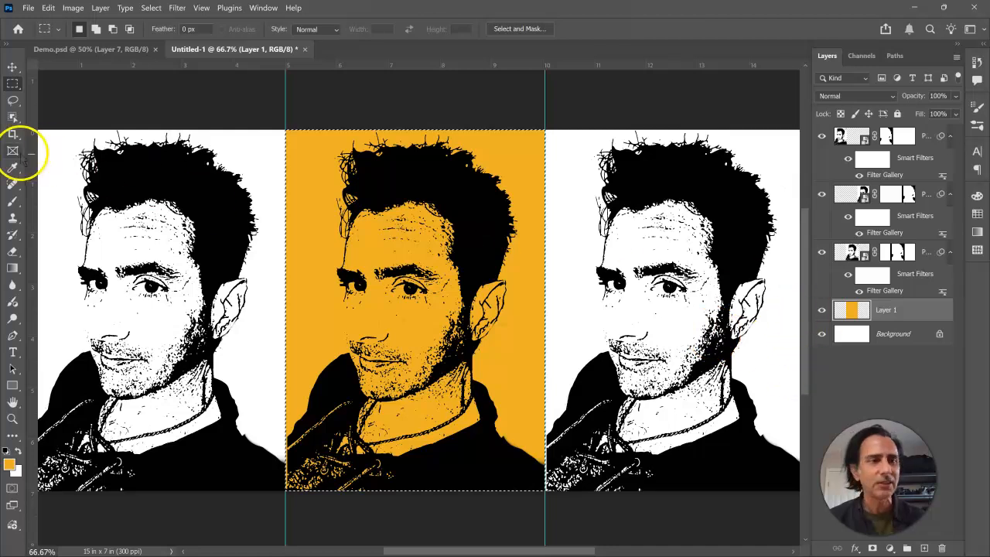
# Deselect the panel and erase the orange from the middle portrait's face and neck with a 150 px Eraser.
pyautogui.click(12, 252)
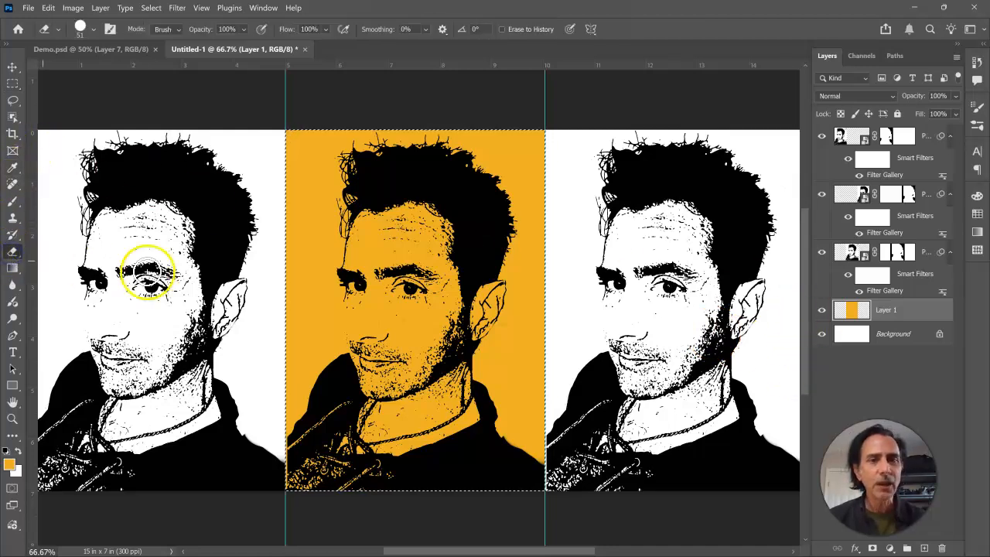
pyautogui.click(399, 263)
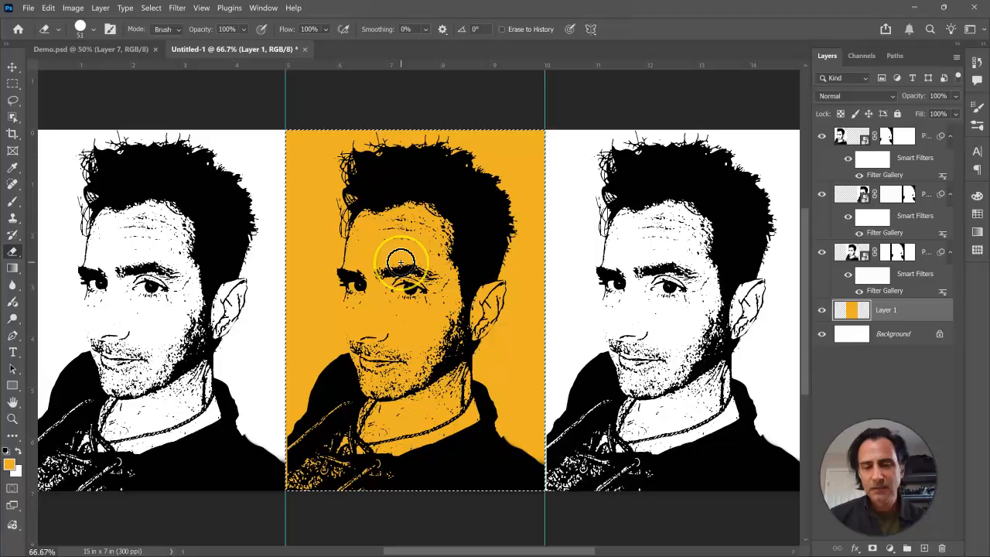
pyautogui.hotkey('ctrl', 'd')
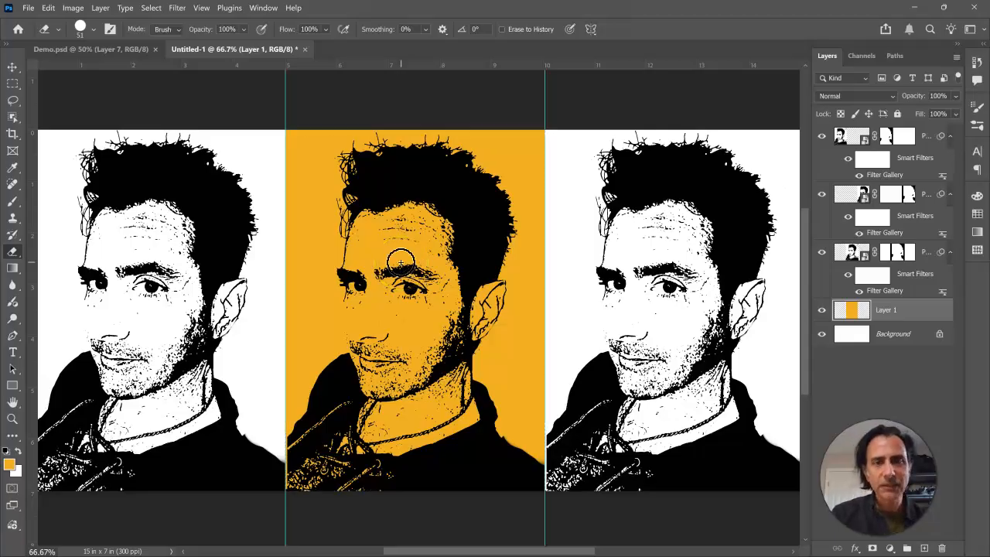
pyautogui.hotkey('ctrl', '+')
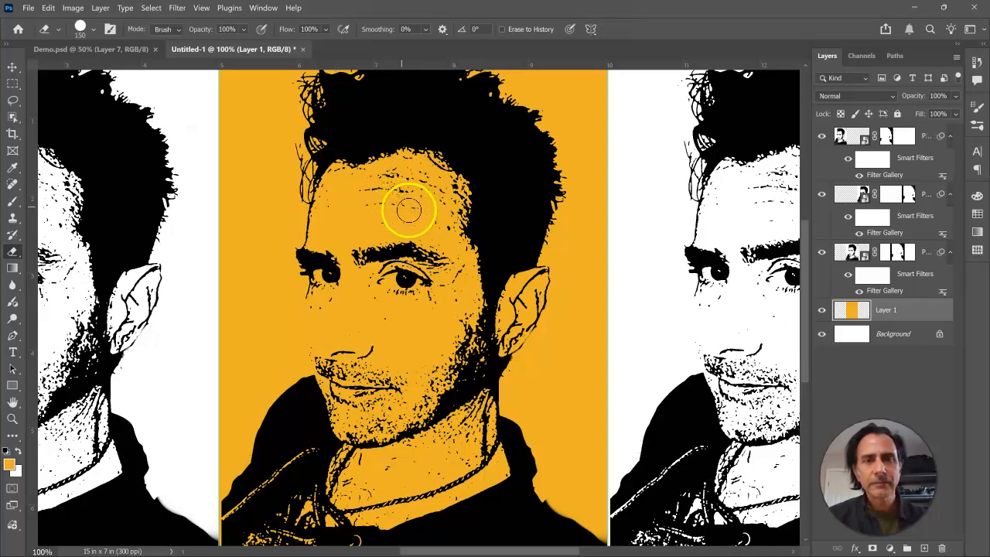
pyautogui.press(']')
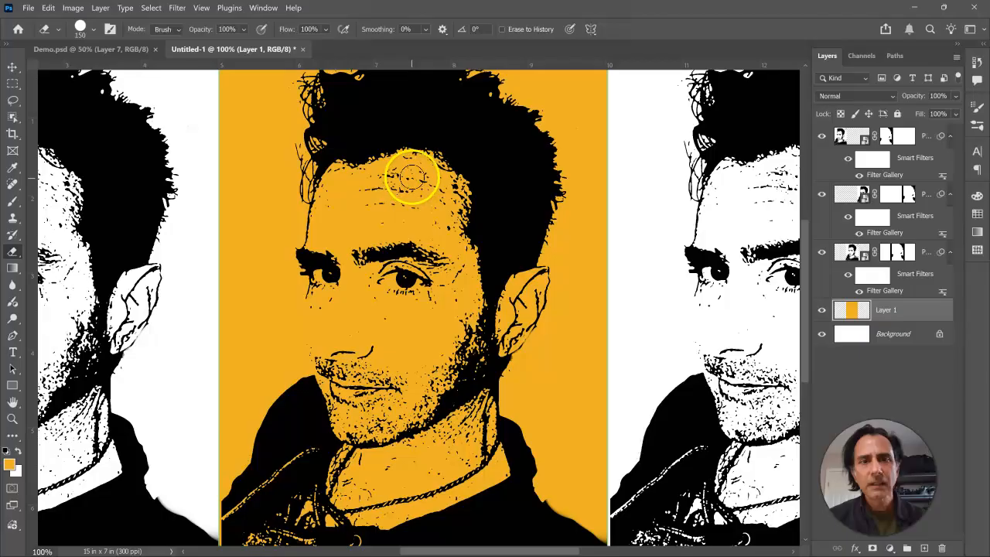
pyautogui.moveTo(425, 161)
pyautogui.mouseDown()
pyautogui.moveTo(454, 187)
pyautogui.moveTo(429, 181)
pyautogui.moveTo(426, 265)
pyautogui.moveTo(469, 313)
pyautogui.moveTo(475, 263)
pyautogui.mouseUp()
pyautogui.moveTo(477, 378)
pyautogui.mouseDown()
pyautogui.moveTo(437, 389)
pyautogui.moveTo(448, 416)
pyautogui.mouseUp()
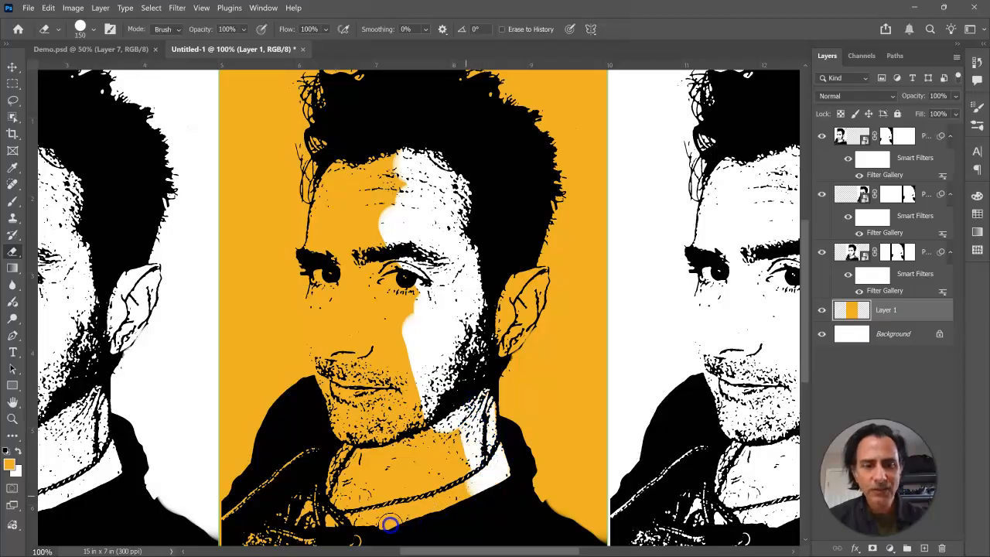
pyautogui.moveTo(389, 524); pyautogui.dragTo(352, 523)
pyautogui.moveTo(351, 457)
pyautogui.mouseDown()
pyautogui.moveTo(367, 507)
pyautogui.moveTo(441, 487)
pyautogui.moveTo(361, 474)
pyautogui.moveTo(486, 457)
pyautogui.moveTo(407, 412)
pyautogui.moveTo(399, 444)
pyautogui.moveTo(369, 432)
pyautogui.moveTo(339, 267)
pyautogui.moveTo(363, 184)
pyautogui.moveTo(386, 287)
pyautogui.moveTo(393, 389)
pyautogui.moveTo(366, 229)
pyautogui.moveTo(407, 398)
pyautogui.moveTo(402, 308)
pyautogui.mouseUp()
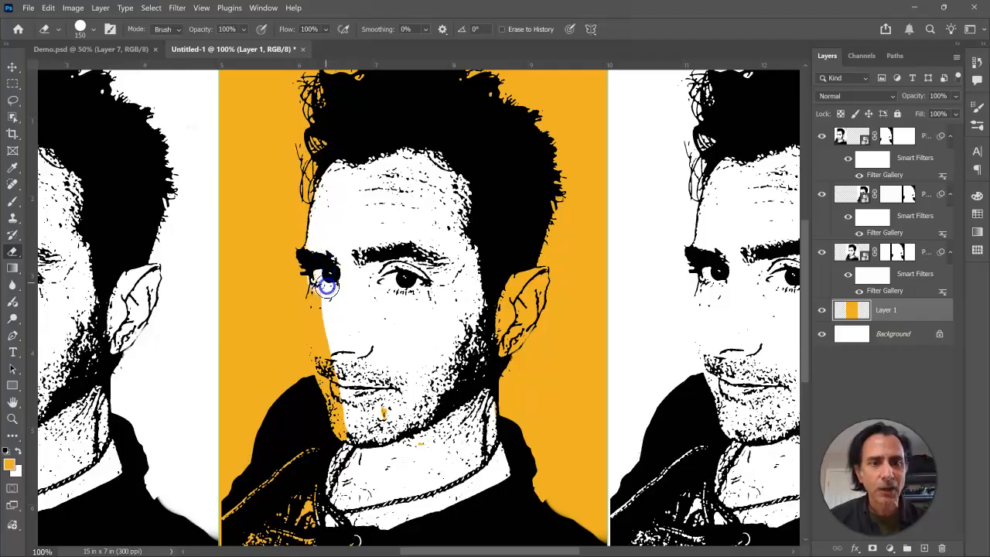
# Reduce the Eraser to 90 px and remove the remaining orange along the cheek and jaw edge and the leftover chin and neck spots.
pyautogui.hotkey('ctrl', '+')
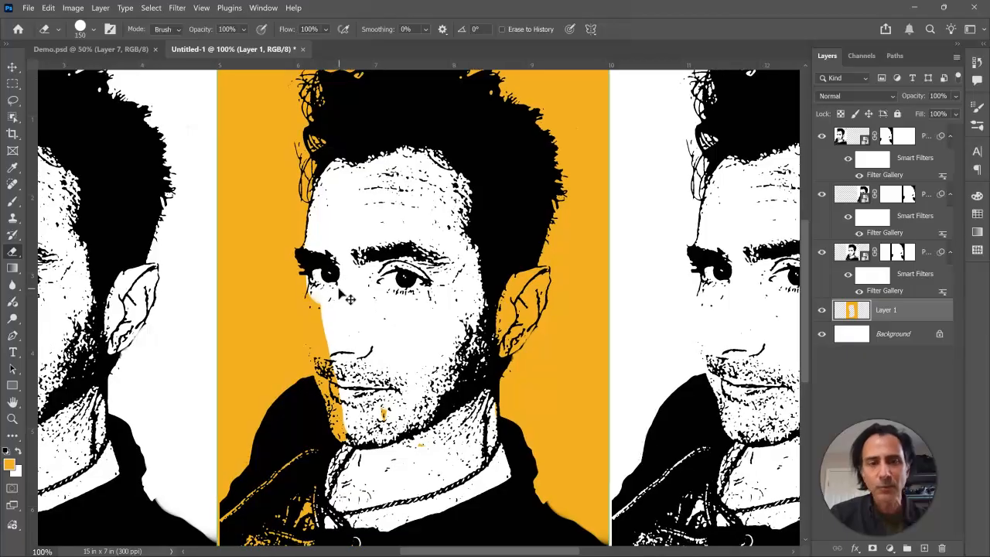
pyautogui.click(265, 304)
pyautogui.moveTo(264, 306); pyautogui.dragTo(576, 264)
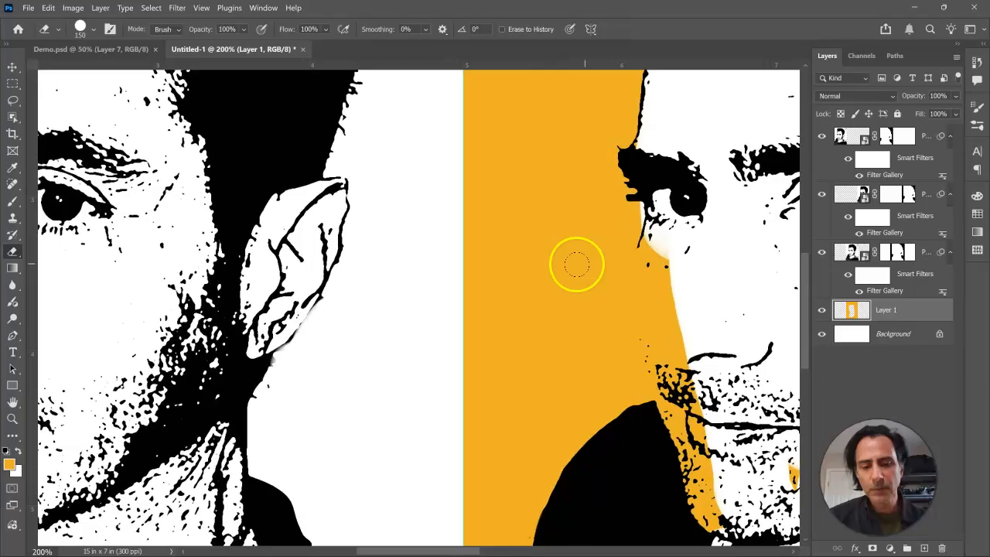
pyautogui.moveTo(495, 262); pyautogui.dragTo(430, 292)
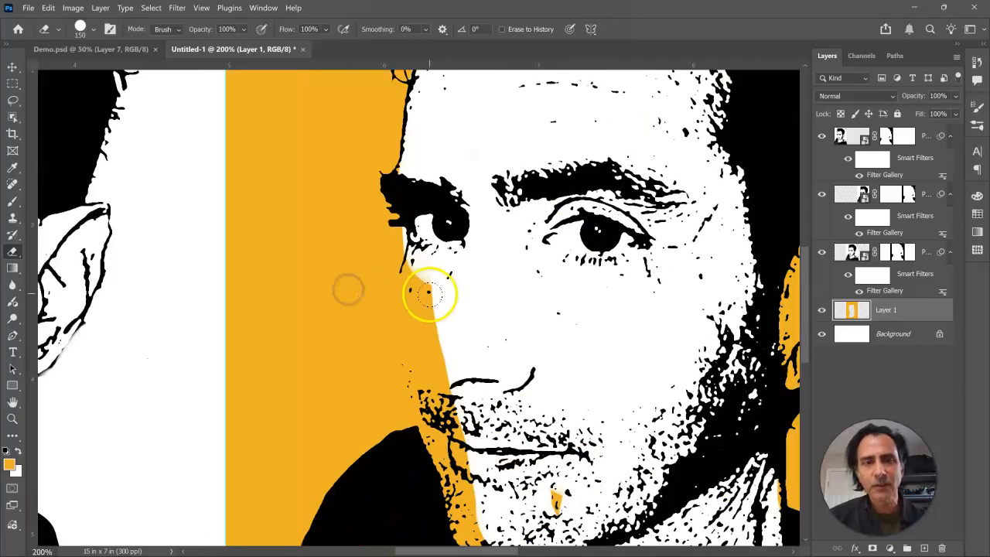
pyautogui.press('[')
pyautogui.press('[')
pyautogui.press('[')
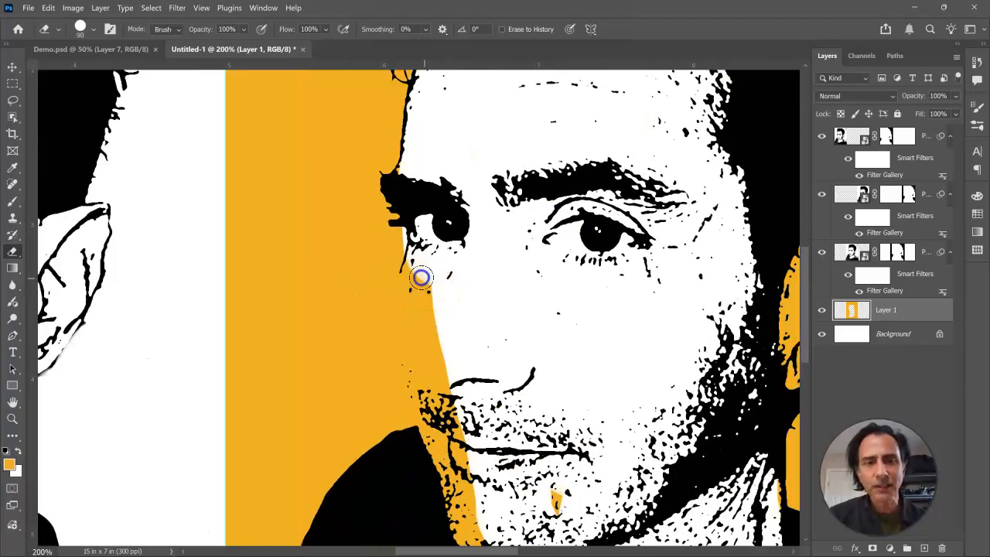
pyautogui.moveTo(423, 325); pyautogui.dragTo(445, 422)
pyautogui.moveTo(557, 498); pyautogui.dragTo(541, 503)
pyautogui.moveTo(501, 450); pyautogui.dragTo(495, 380)
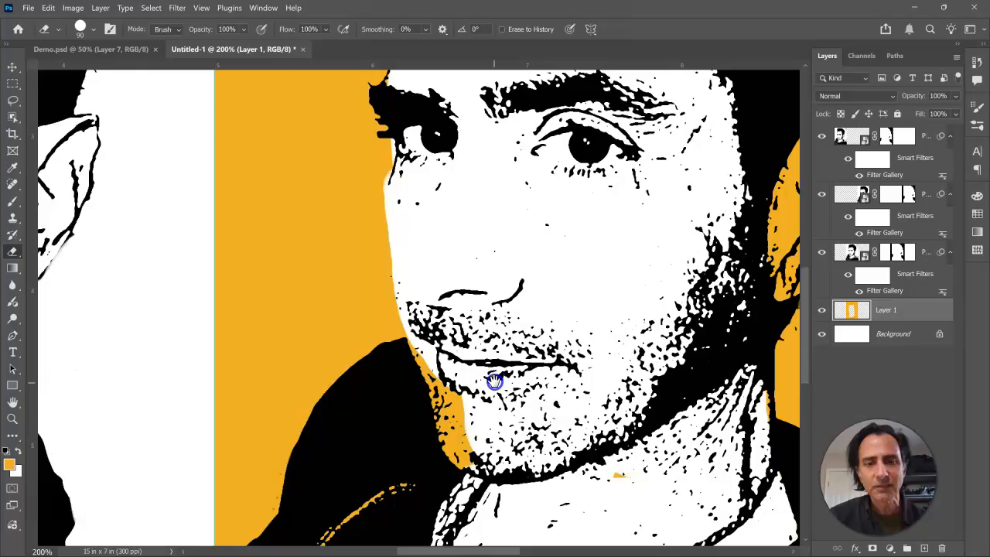
pyautogui.click(616, 478)
pyautogui.moveTo(474, 454); pyautogui.dragTo(451, 392)
pyautogui.moveTo(436, 345); pyautogui.dragTo(435, 341)
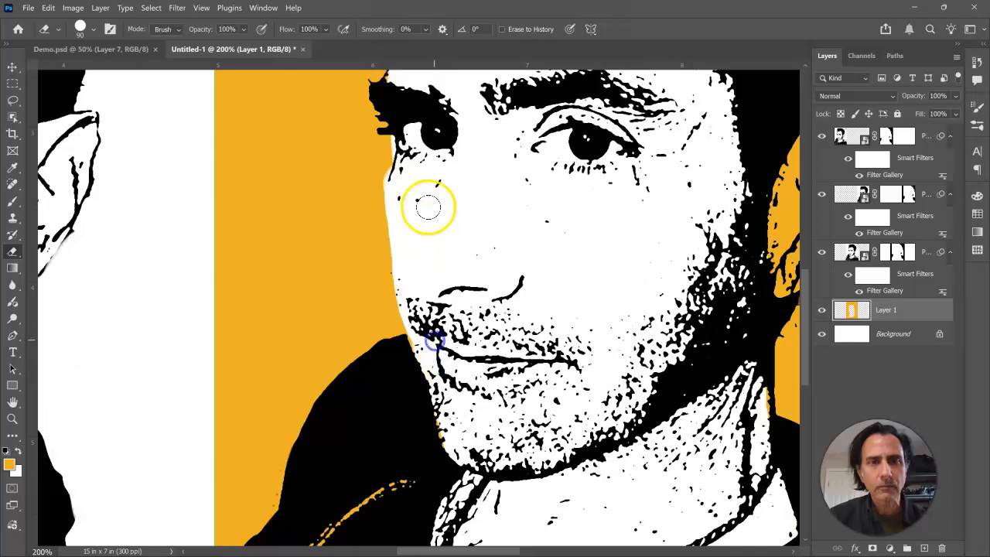
# Reduce the Eraser to 50 px and erase the orange inside the middle portrait's ear.
pyautogui.moveTo(473, 214)
pyautogui.mouseDown()
pyautogui.moveTo(470, 332)
pyautogui.moveTo(378, 376)
pyautogui.moveTo(337, 336)
pyautogui.mouseUp()
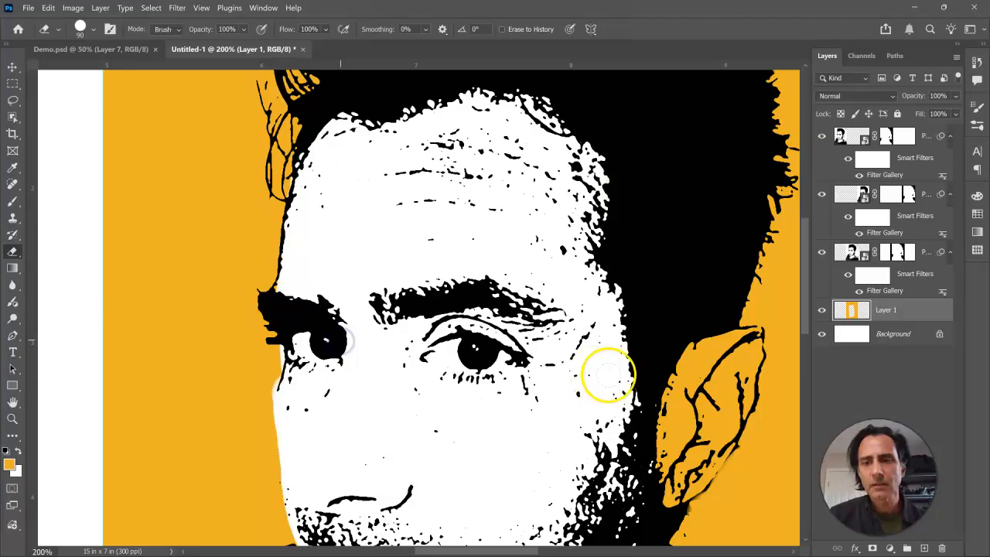
pyautogui.press('[')
pyautogui.press('[')
pyautogui.press('[')
pyautogui.press('[')
pyautogui.moveTo(752, 338)
pyautogui.mouseDown()
pyautogui.moveTo(701, 349)
pyautogui.moveTo(679, 386)
pyautogui.moveTo(673, 441)
pyautogui.moveTo(670, 376)
pyautogui.moveTo(662, 455)
pyautogui.moveTo(679, 400)
pyautogui.moveTo(699, 375)
pyautogui.mouseUp()
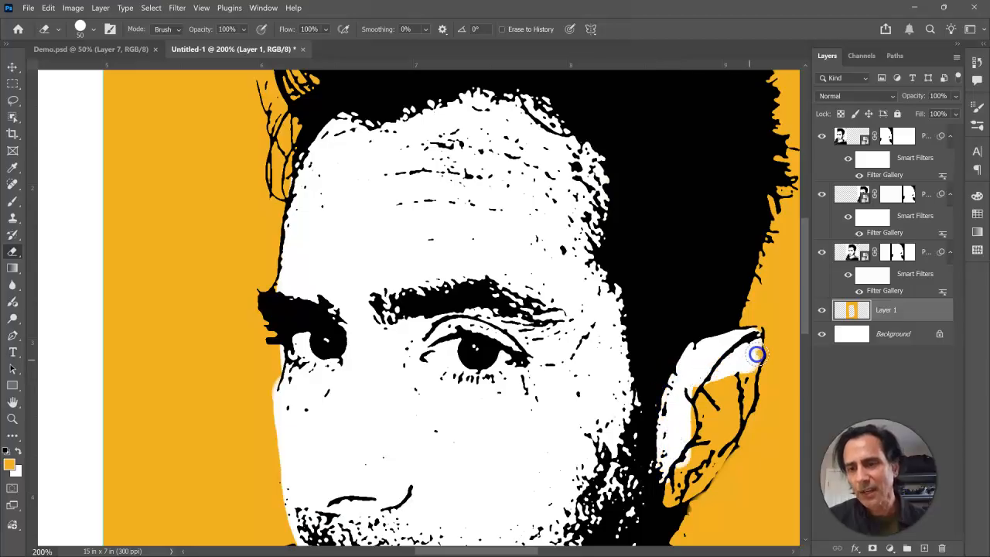
pyautogui.moveTo(733, 437)
pyautogui.mouseDown()
pyautogui.moveTo(706, 481)
pyautogui.moveTo(668, 498)
pyautogui.moveTo(729, 379)
pyautogui.mouseUp()
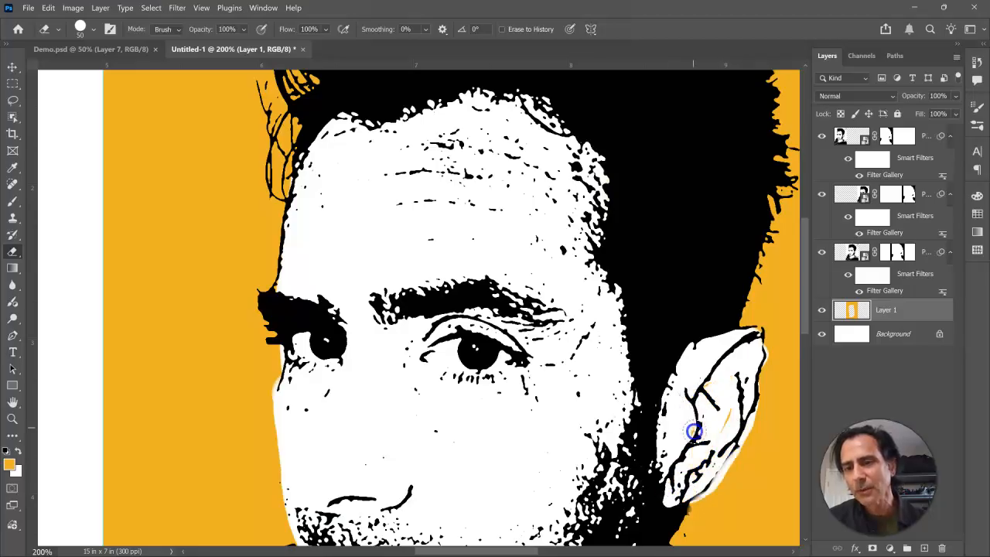
pyautogui.moveTo(729, 408)
pyautogui.mouseDown()
pyautogui.moveTo(734, 471)
pyautogui.moveTo(775, 430)
pyautogui.mouseUp()
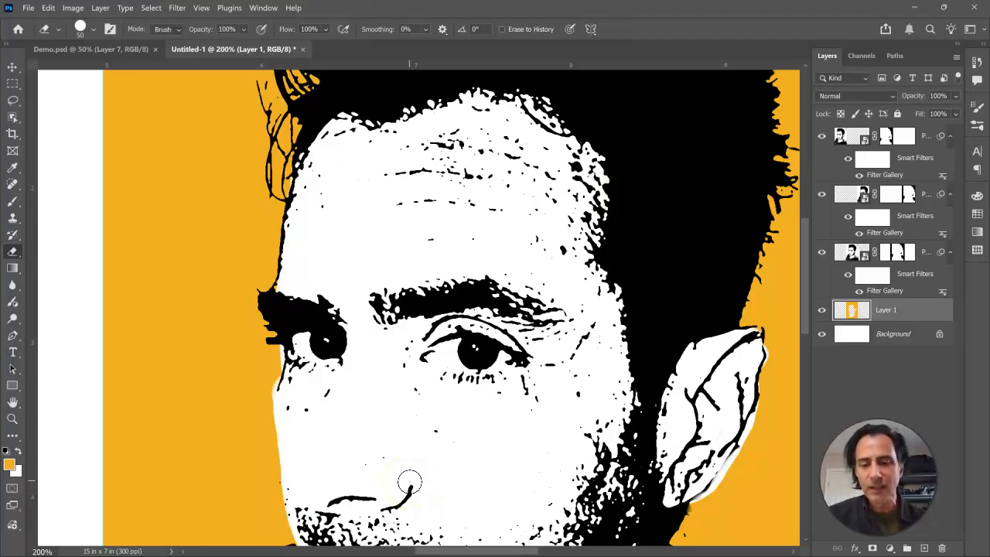
# Add a new layer directly above the orange layer and set the foreground color to a light pink.
pyautogui.hotkey('ctrl', '-')
pyautogui.moveTo(415, 485); pyautogui.dragTo(424, 495)
pyautogui.moveTo(490, 414); pyautogui.dragTo(655, 380)
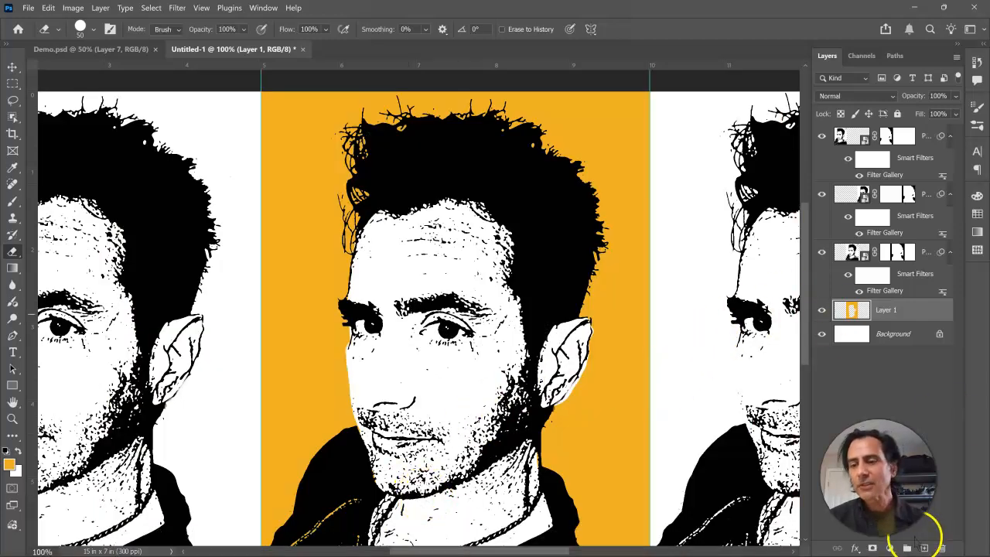
pyautogui.click(924, 548)
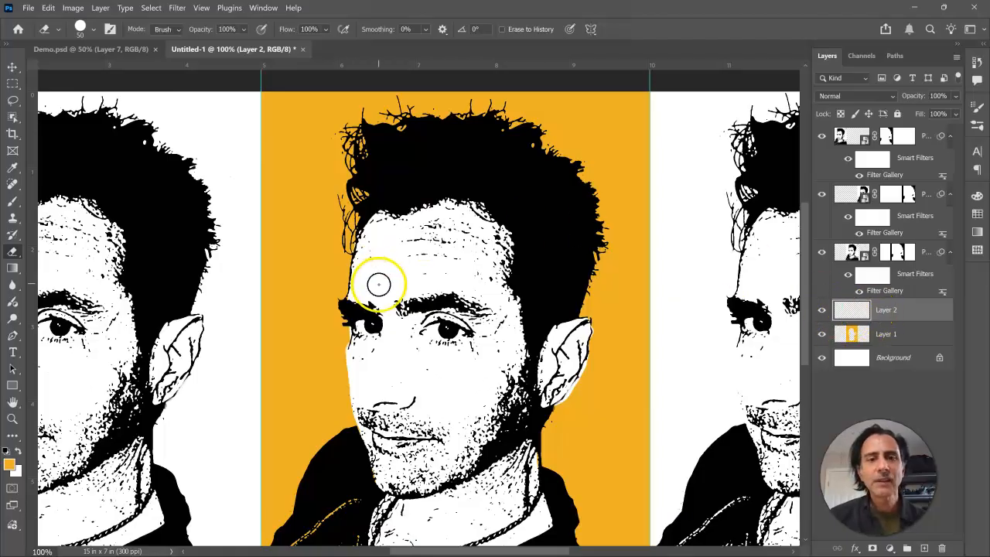
pyautogui.click(9, 463)
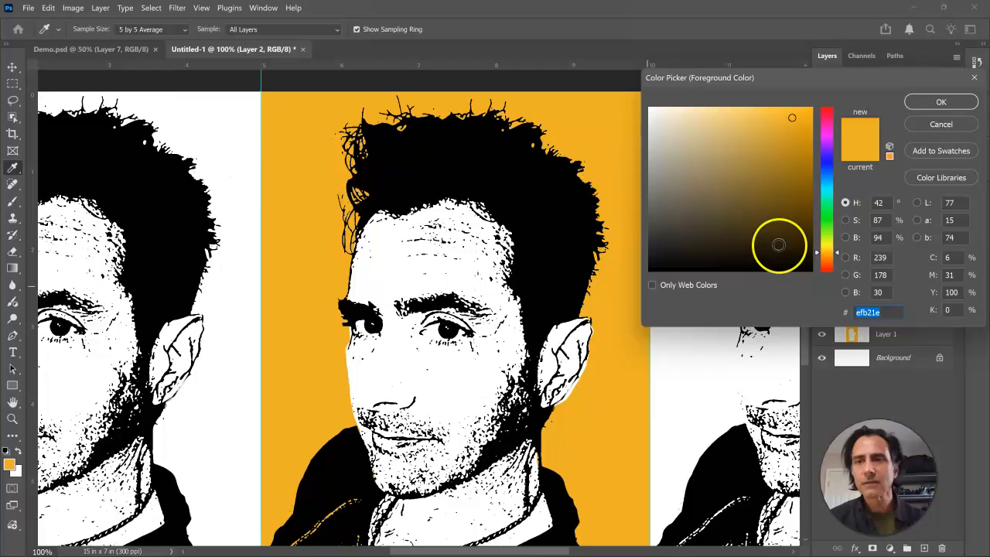
pyautogui.click(827, 133)
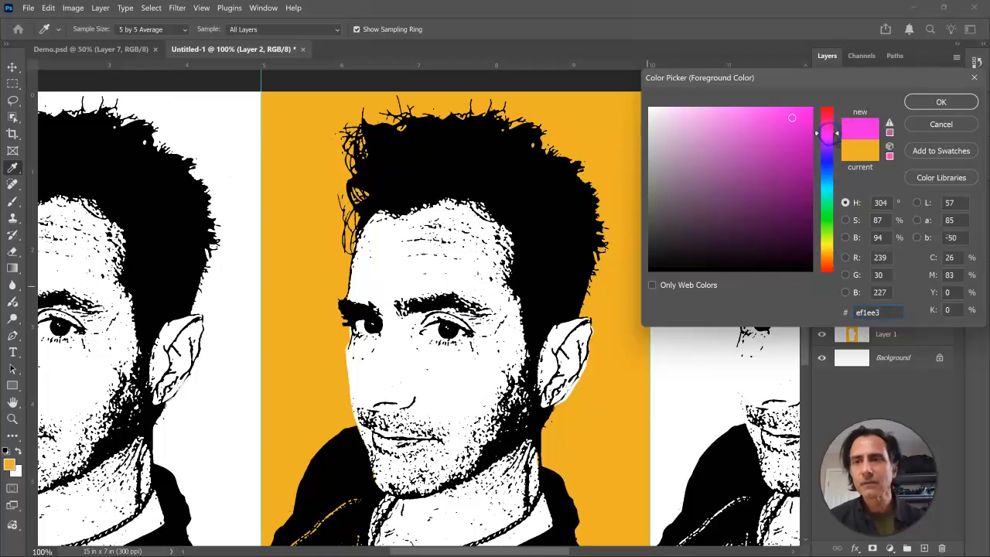
pyautogui.click(931, 101)
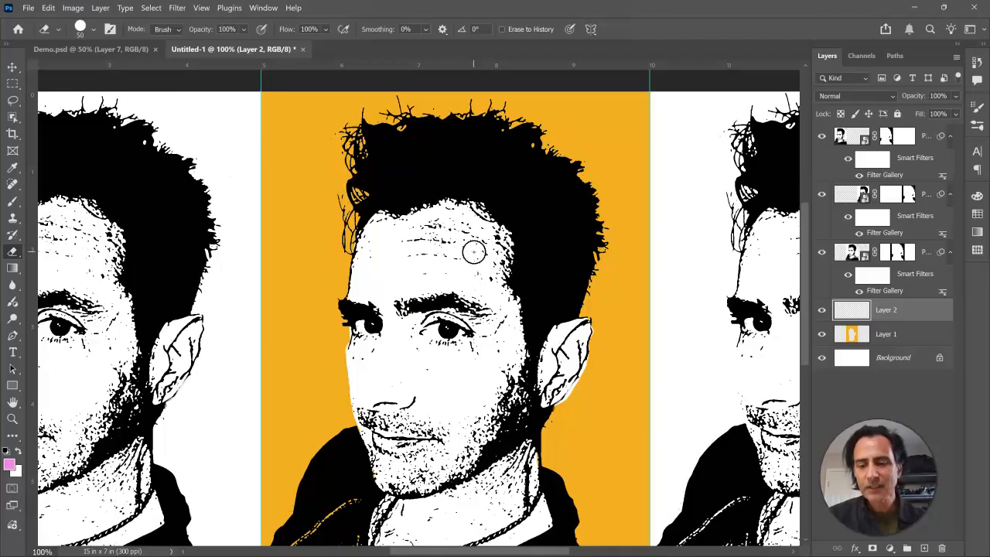
pyautogui.press(']')
pyautogui.press(']')
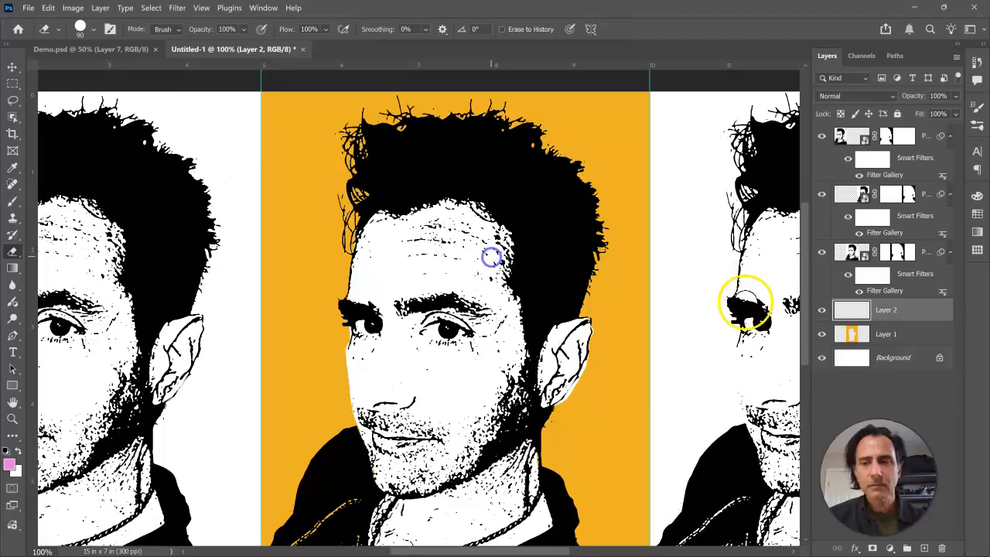
pyautogui.click(845, 310)
pyautogui.click(397, 246)
pyautogui.click(448, 263)
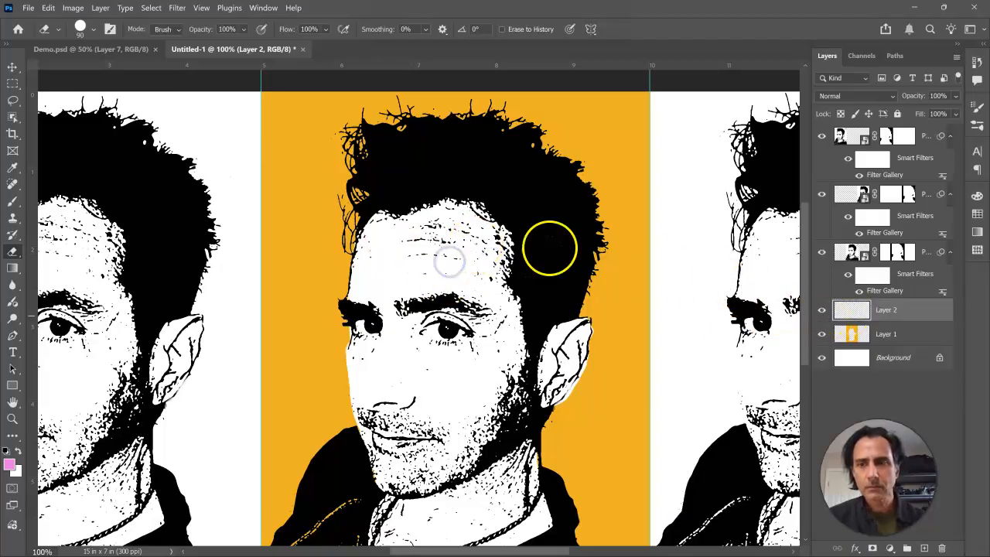
pyautogui.click(489, 229)
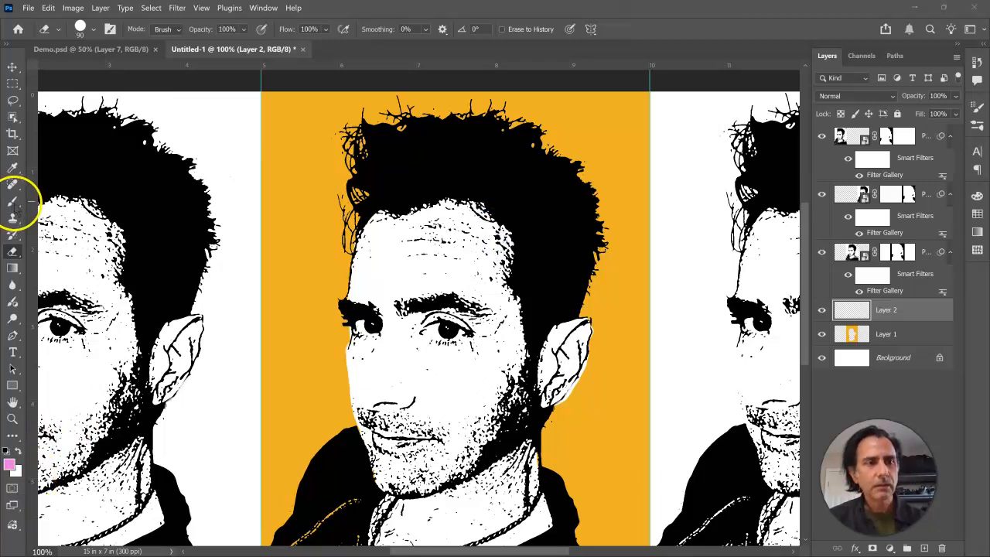
# Paint pink over the middle portrait's forehead and ear-side temple on the new layer with a 125 px Brush.
pyautogui.click(13, 201)
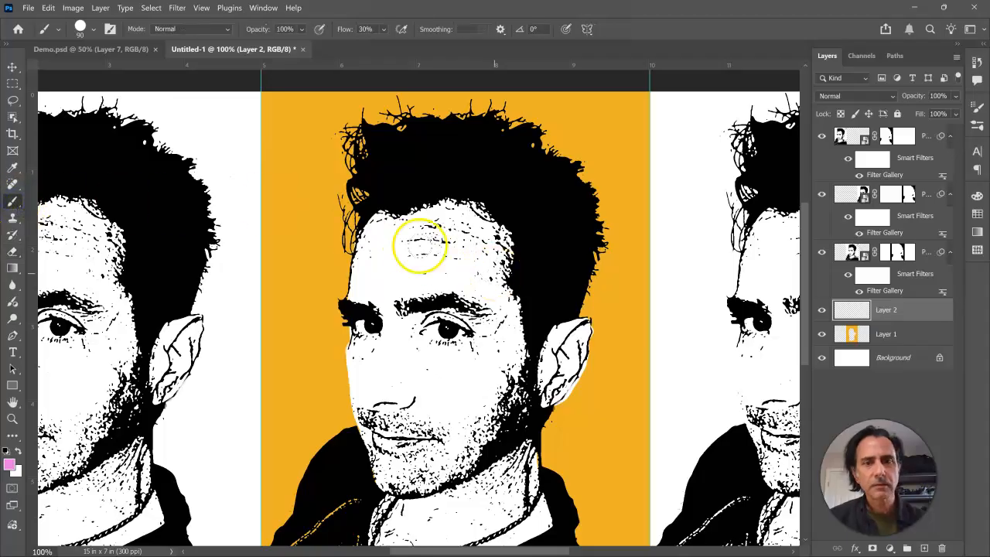
pyautogui.press(']')
pyautogui.press(']')
pyautogui.moveTo(479, 250); pyautogui.dragTo(478, 221)
pyautogui.moveTo(500, 275)
pyautogui.mouseDown()
pyautogui.moveTo(510, 341)
pyautogui.moveTo(510, 319)
pyautogui.mouseUp()
pyautogui.moveTo(471, 278)
pyautogui.mouseDown()
pyautogui.moveTo(451, 253)
pyautogui.moveTo(472, 252)
pyautogui.mouseUp()
pyautogui.moveTo(446, 221)
pyautogui.mouseDown()
pyautogui.moveTo(484, 263)
pyautogui.moveTo(455, 256)
pyautogui.moveTo(423, 223)
pyautogui.mouseUp()
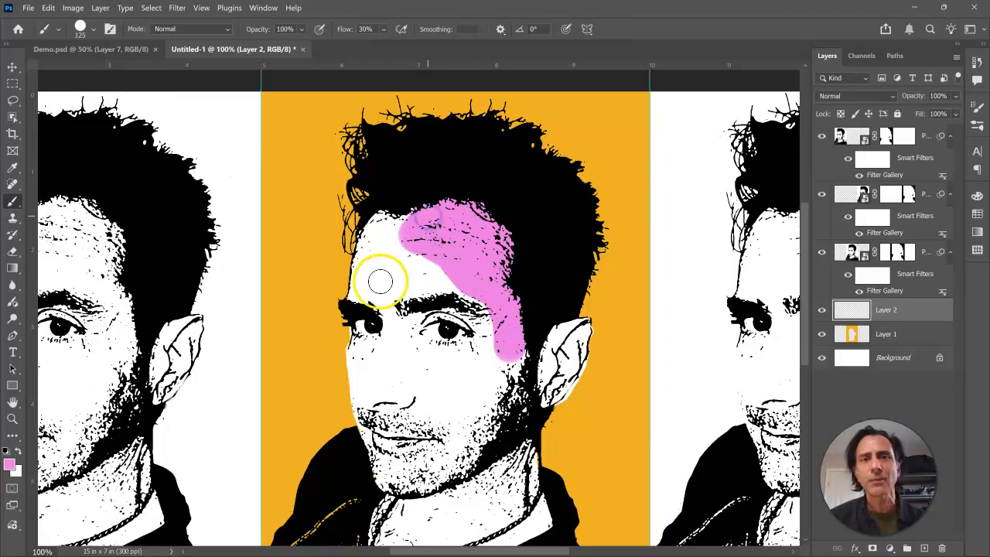